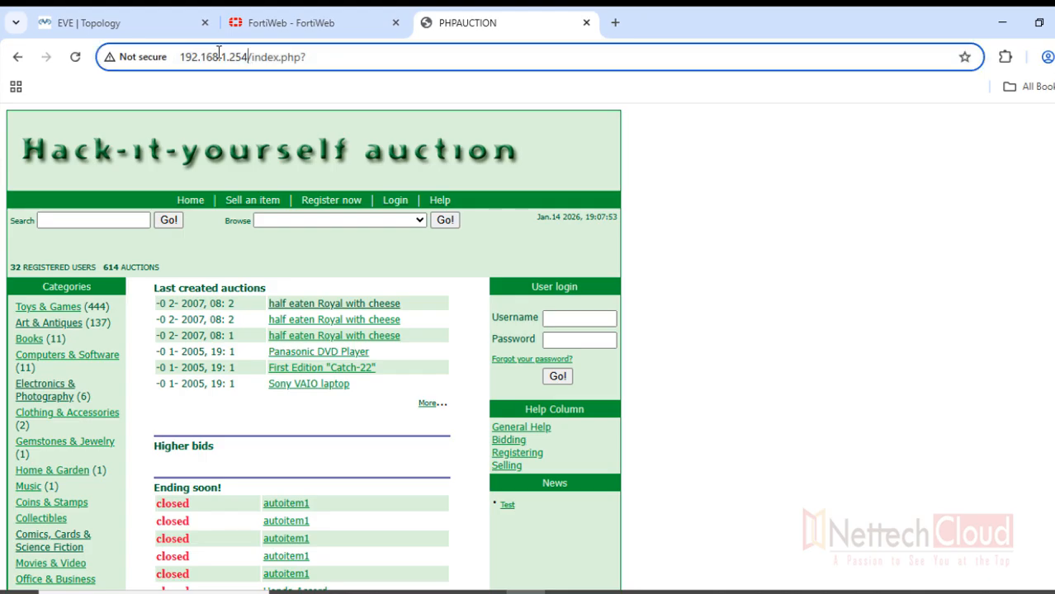
Highlight the server address, then visit the Sell an item and Register pages, highlighting register.php
left_click_drag(250, 57, 180, 57)
left_click(816, 281)
left_click(266, 203)
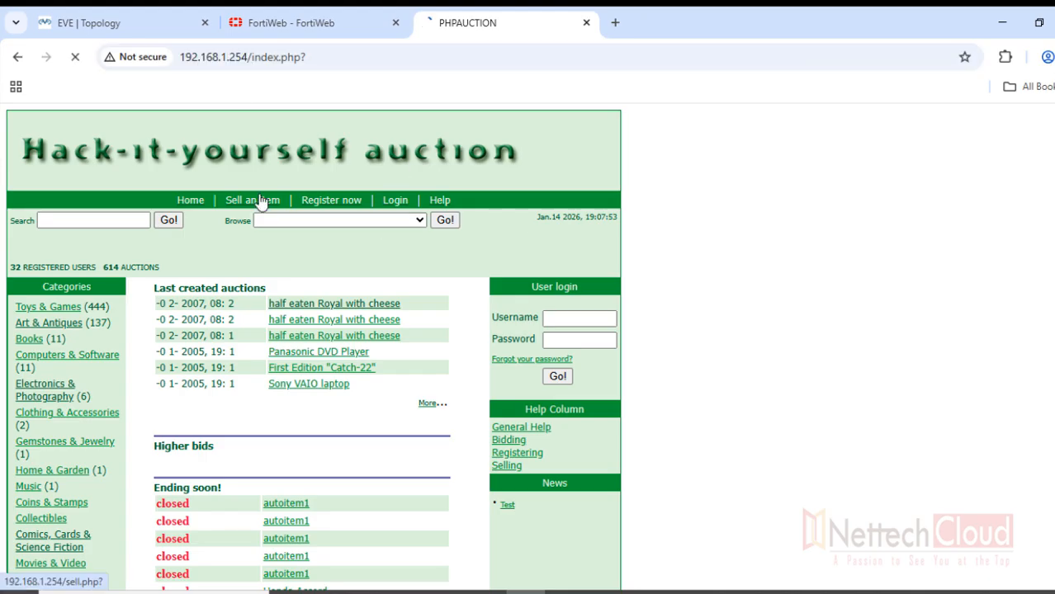
left_click(311, 206)
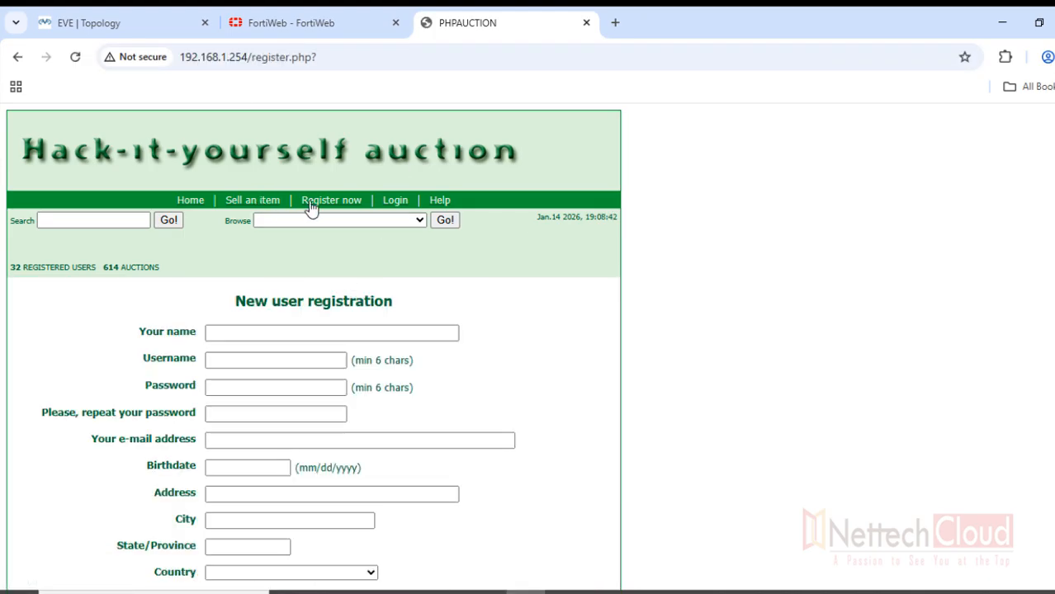
left_click_drag(250, 57, 314, 59)
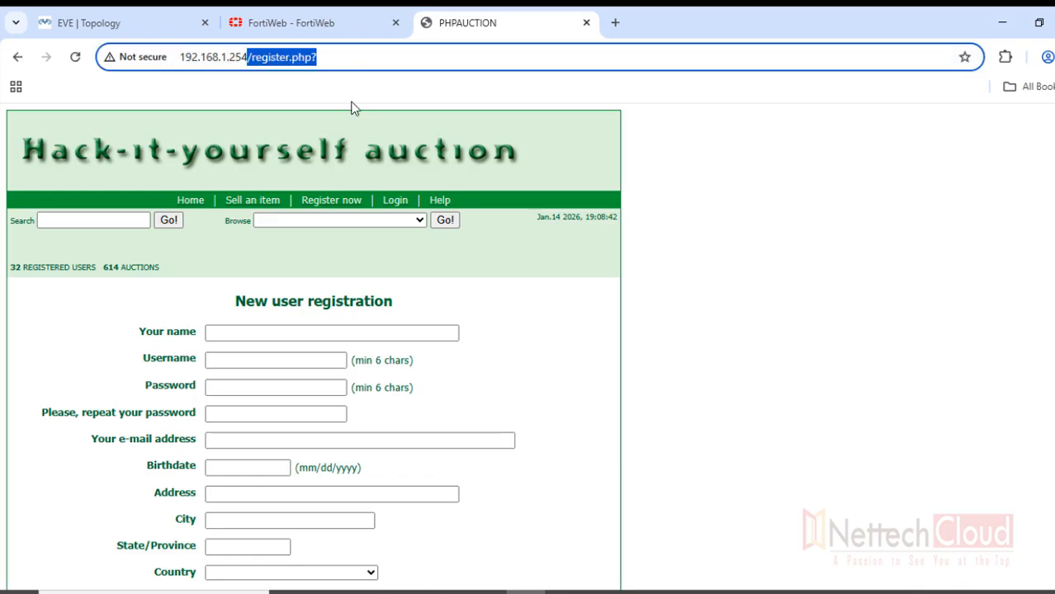
Visit the login page highlighting user_login.php, then return home and open Electronics & Photography
left_click(393, 201)
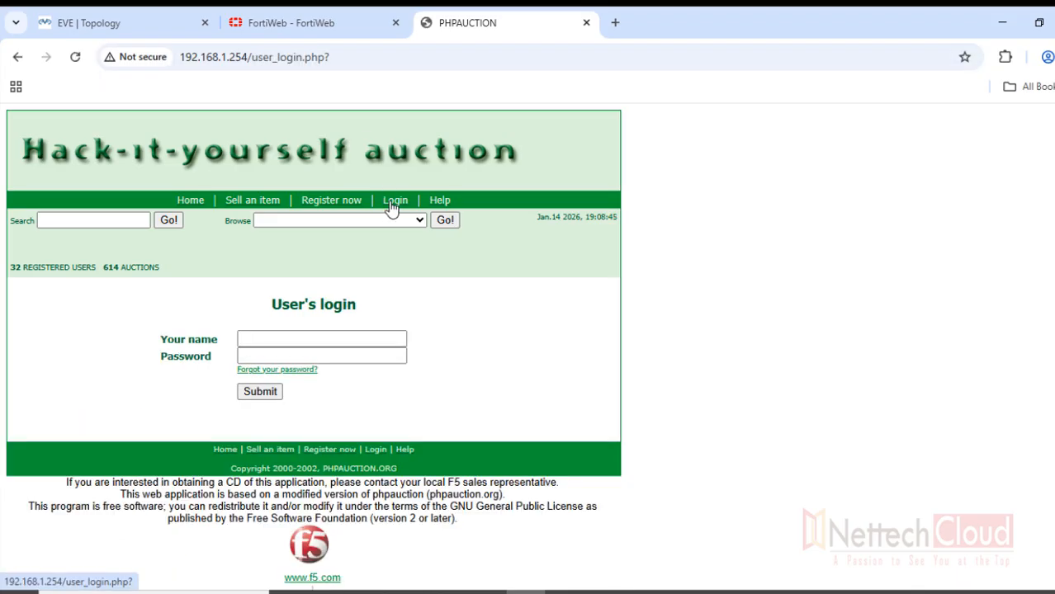
left_click(253, 57)
left_click_drag(252, 57, 342, 60)
left_click(186, 203)
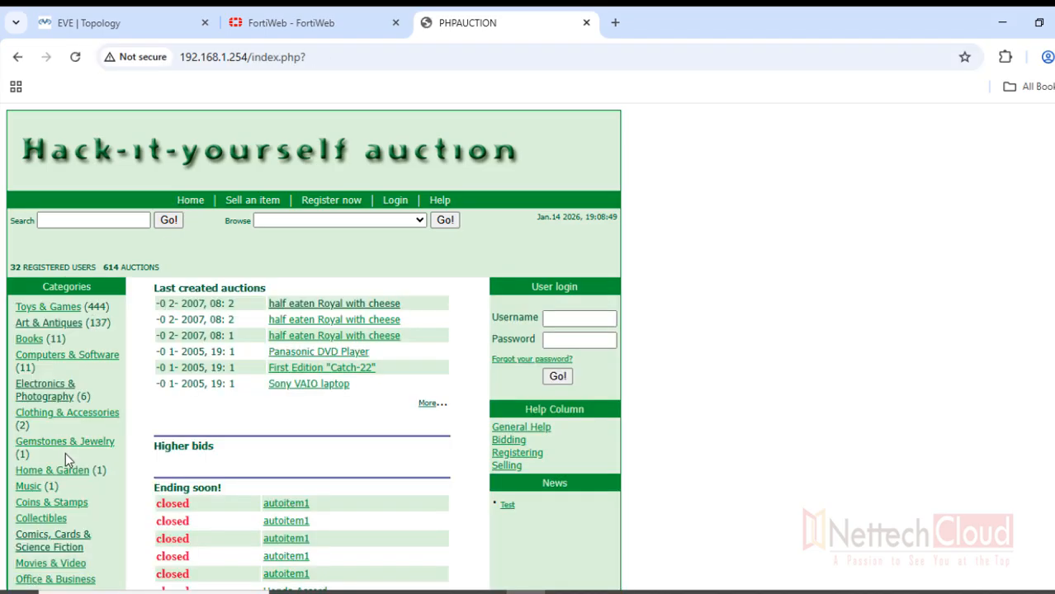
left_click(41, 397)
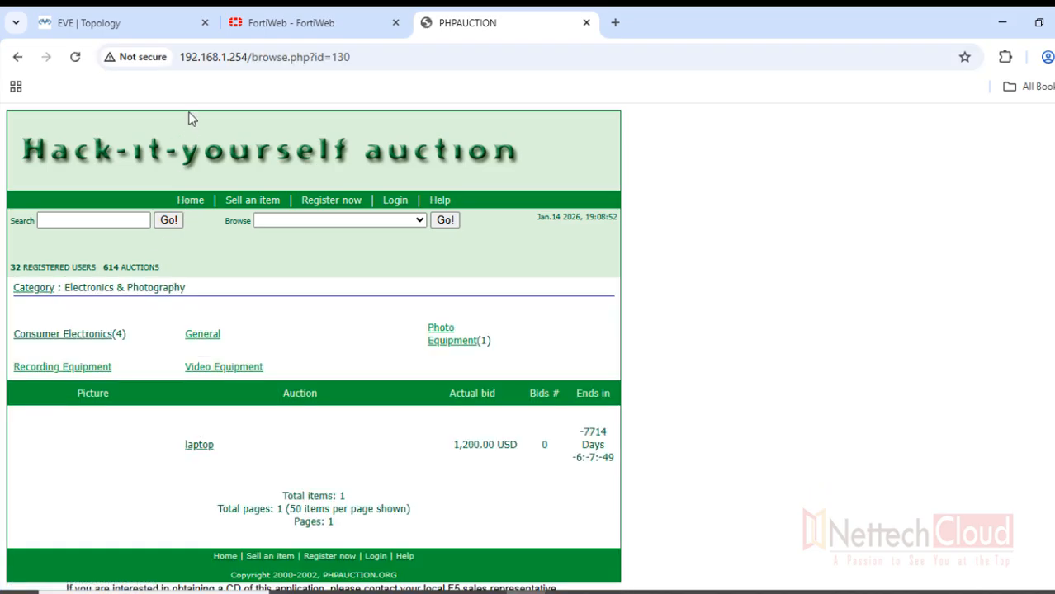
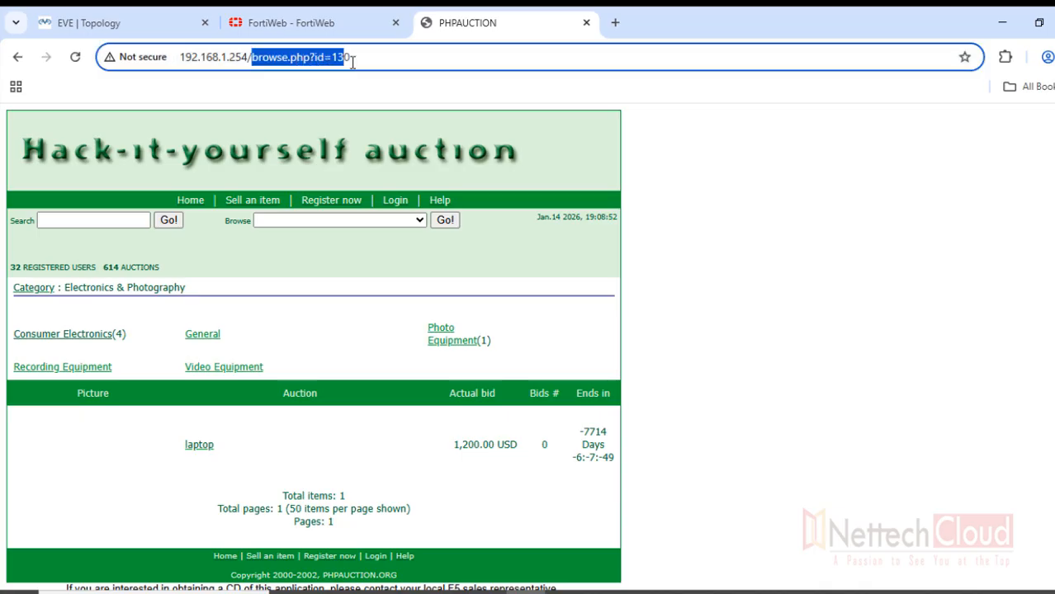
Open the Consumer Electronics category and highlight browse.php?id=131 in the address bar
left_click(544, 347)
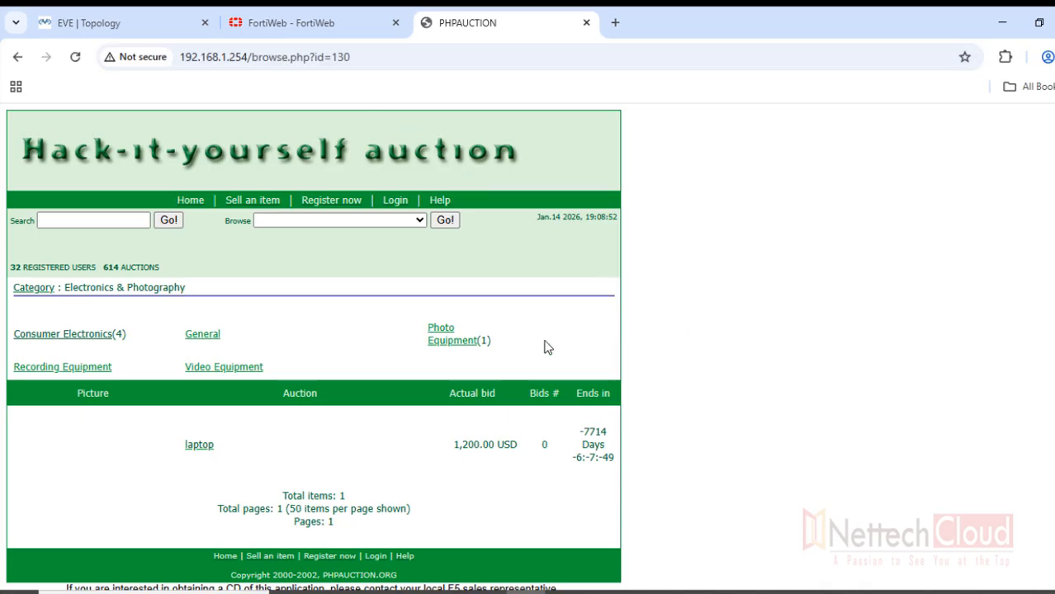
left_click(58, 340)
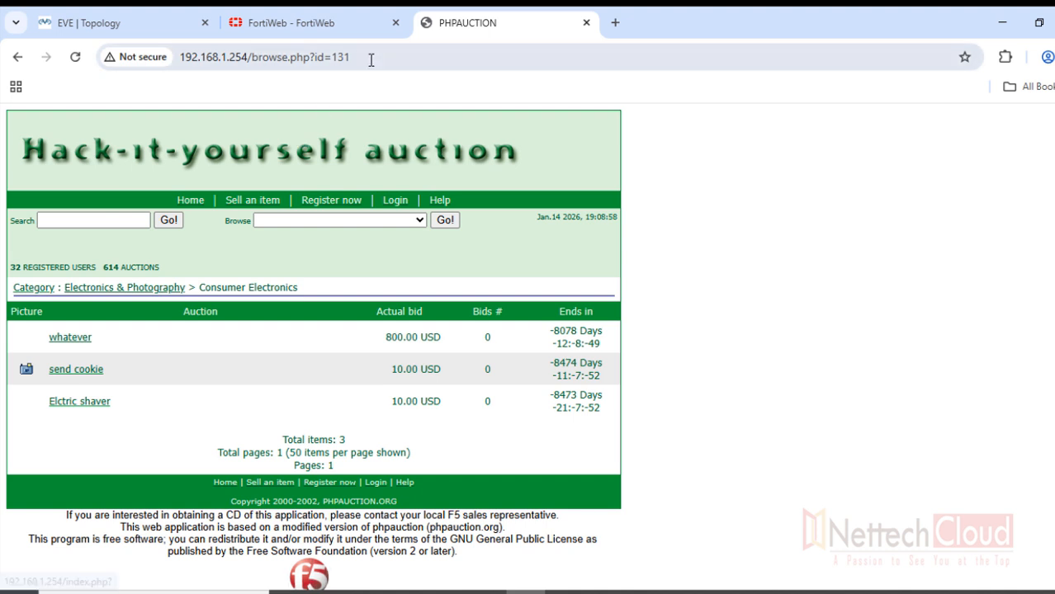
left_click_drag(370, 58, 270, 62)
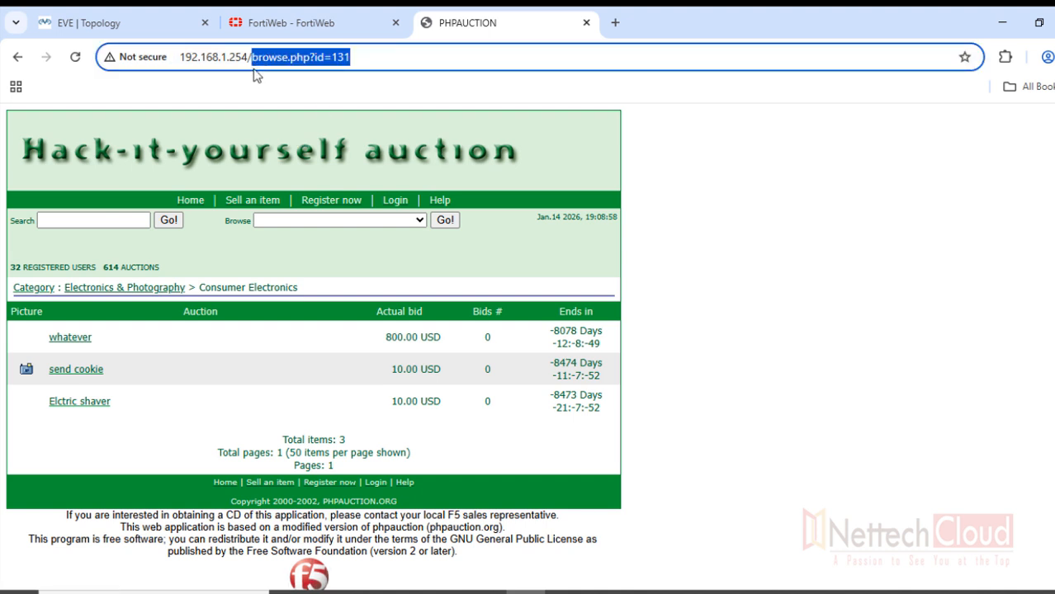
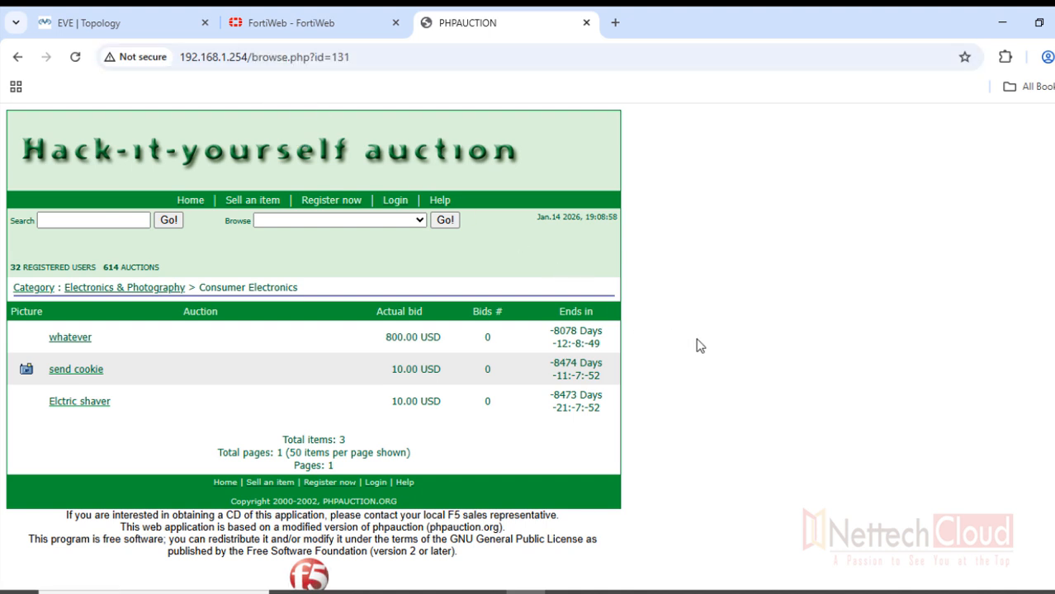
Reload the auction home page, then open Sell an item and highlight sell.php in the address
left_click(189, 201)
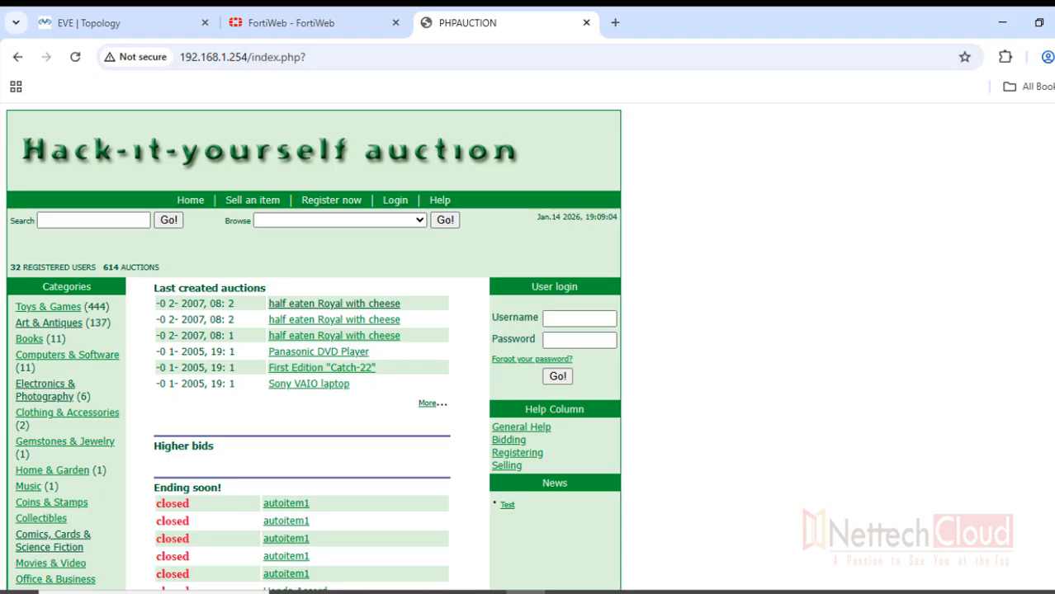
left_click(252, 57)
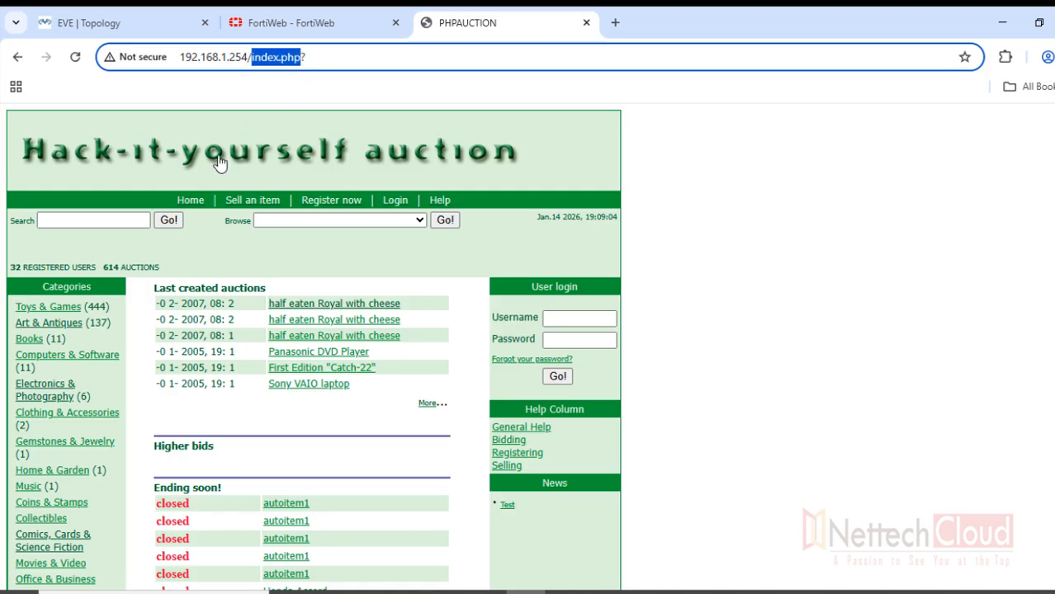
left_click(186, 203)
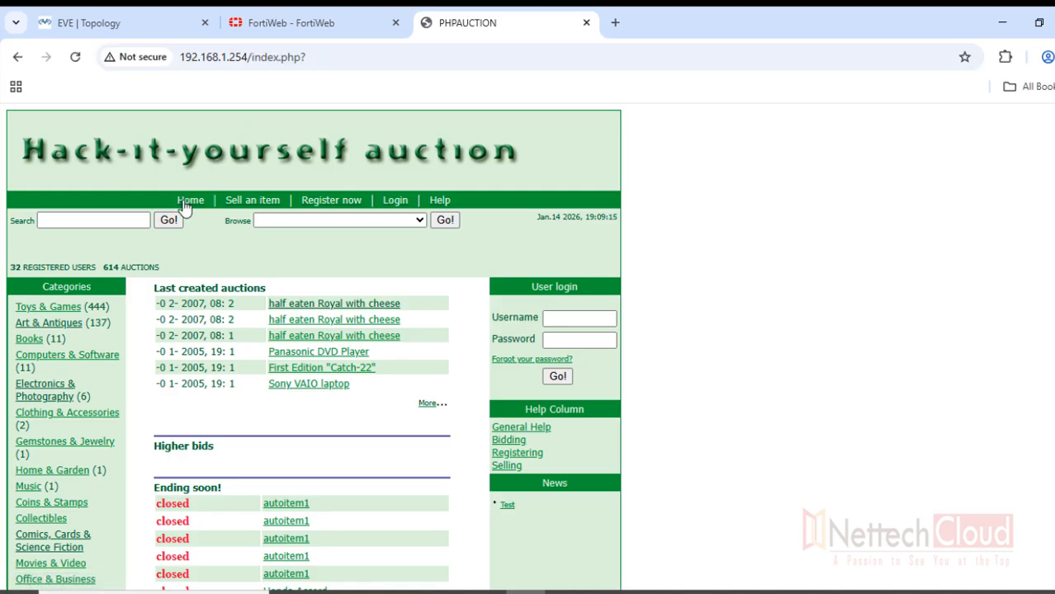
left_click(253, 204)
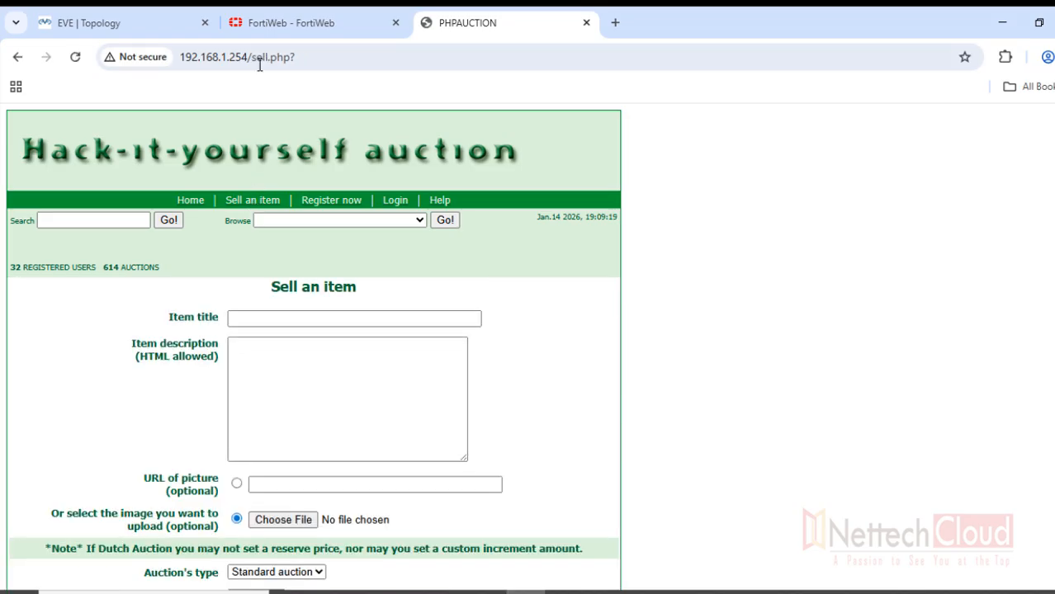
left_click_drag(249, 59, 304, 61)
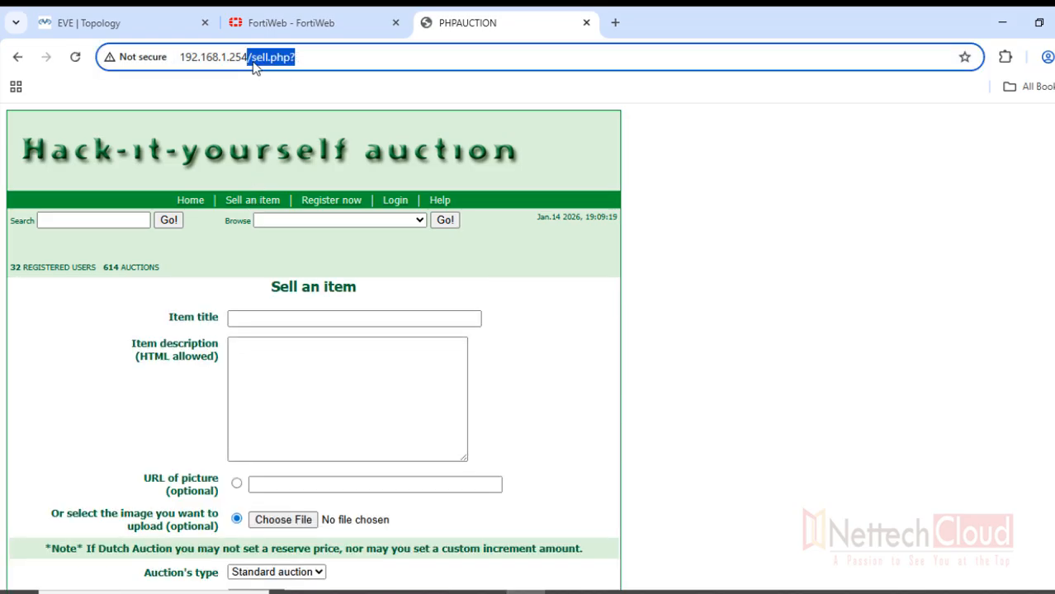
Visit the New user registration page, return to the home page, and start freehand annotation
left_click(342, 201)
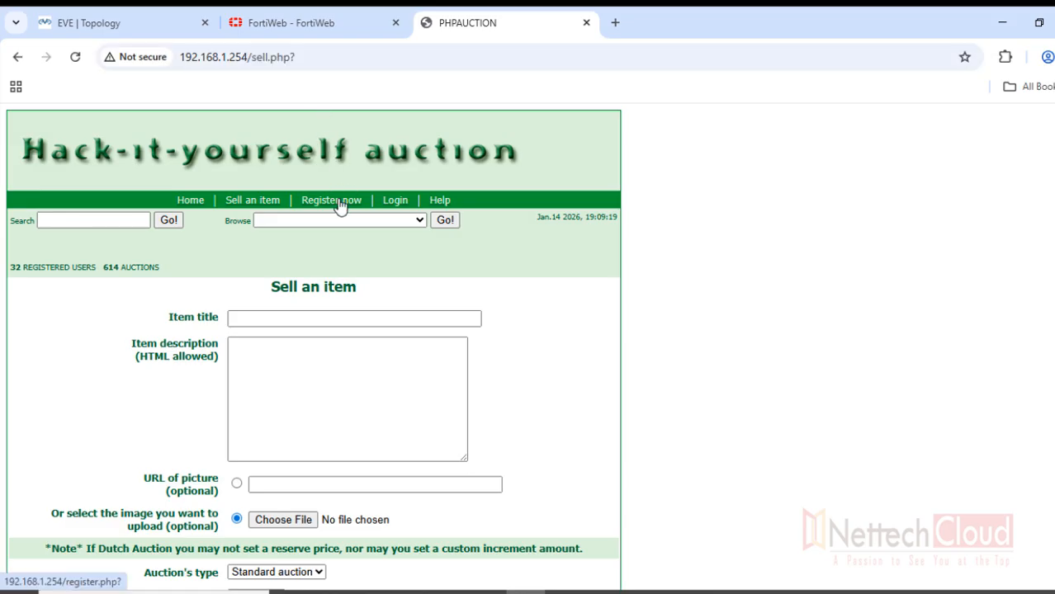
left_click(189, 203)
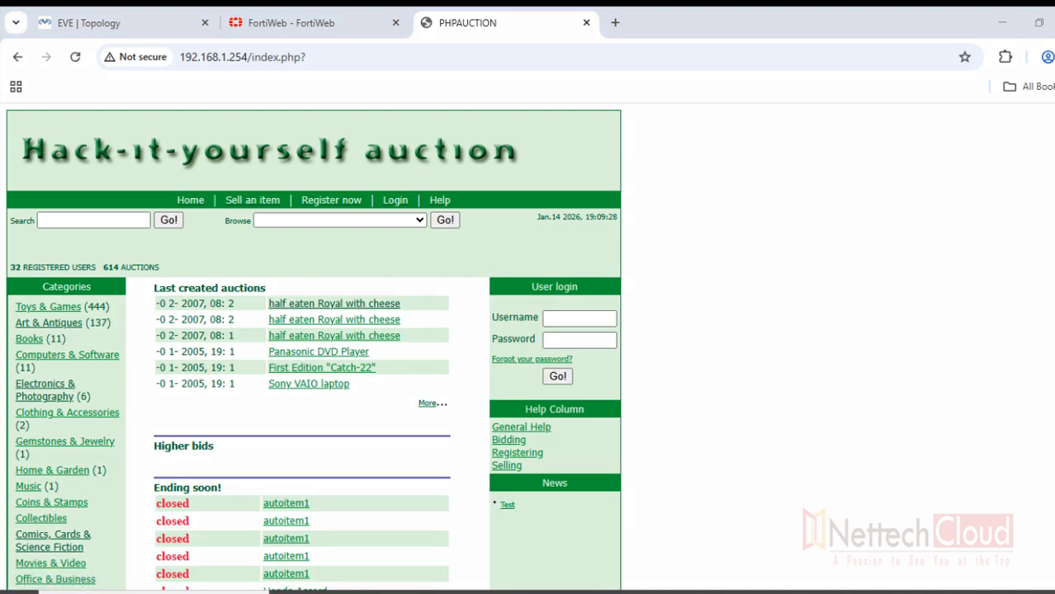
left_click(953, 214)
mouse_move(671, 140)
left_mouse_down()
mouse_move(797, 138)
mouse_move(699, 162)
mouse_move(771, 164)
mouse_move(817, 179)
mouse_move(843, 171)
left_mouse_up()
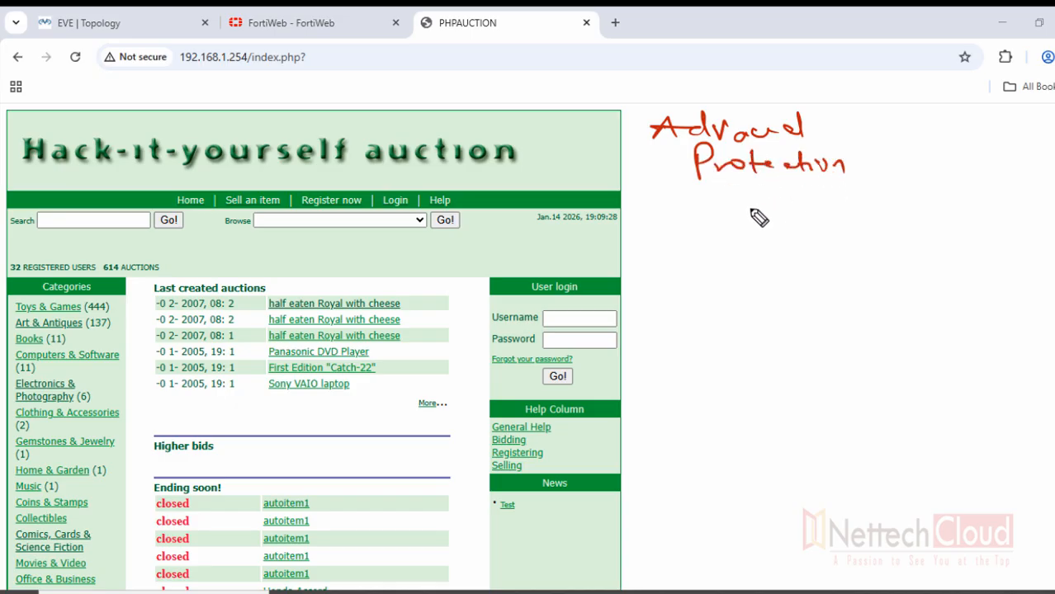
mouse_move(741, 183)
left_mouse_down()
mouse_move(748, 218)
mouse_move(754, 199)
left_mouse_up()
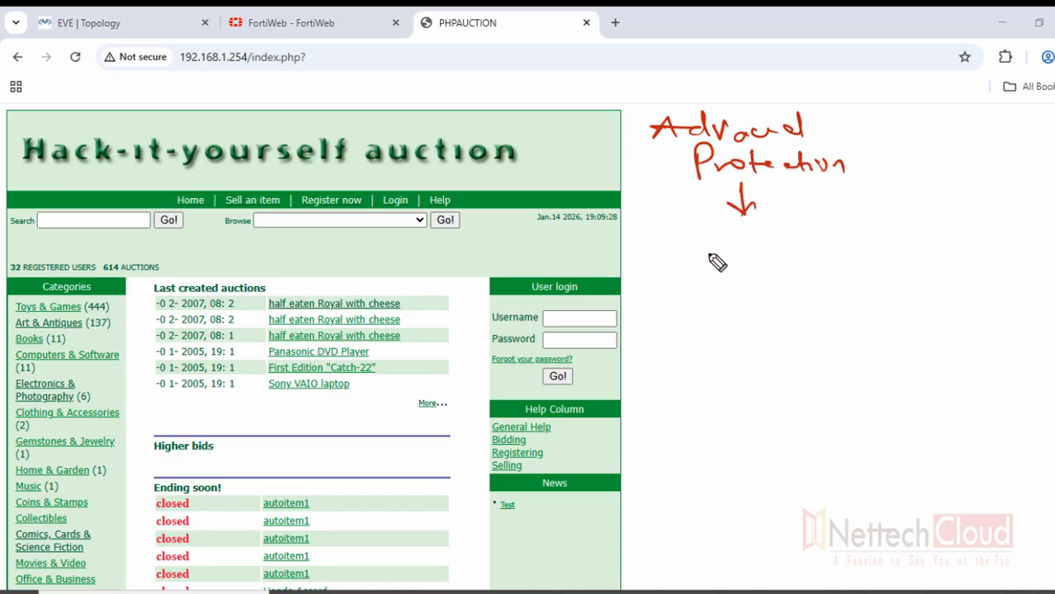
left_click_drag(868, 193, 847, 198)
left_click_drag(673, 234, 673, 250)
left_click_drag(665, 232, 807, 258)
mouse_move(745, 271)
left_mouse_down()
mouse_move(745, 287)
mouse_move(758, 277)
left_mouse_up()
mouse_move(741, 288)
left_mouse_down()
mouse_move(872, 295)
mouse_move(902, 259)
mouse_move(925, 276)
mouse_move(956, 269)
left_mouse_up()
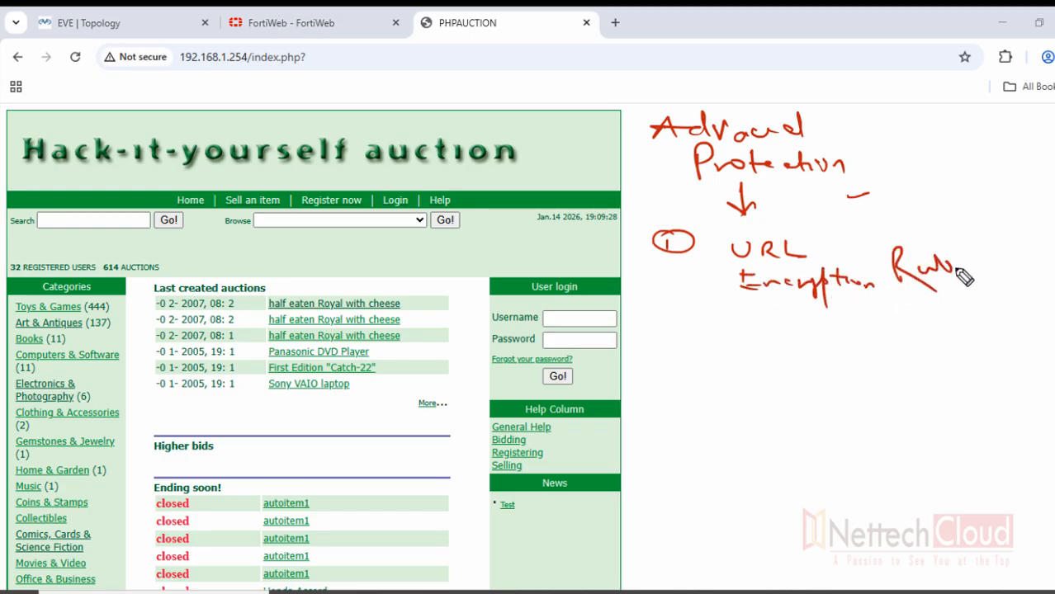
left_click_drag(755, 325, 863, 322)
mouse_move(830, 334)
left_mouse_down()
mouse_move(865, 334)
mouse_move(861, 345)
left_mouse_up()
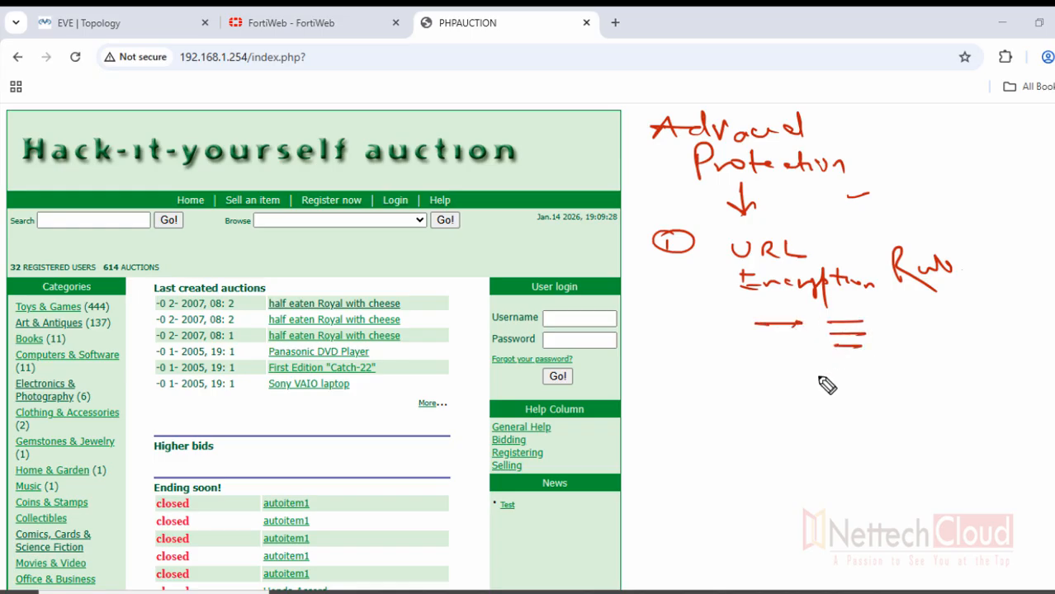
left_click_drag(769, 386, 817, 386)
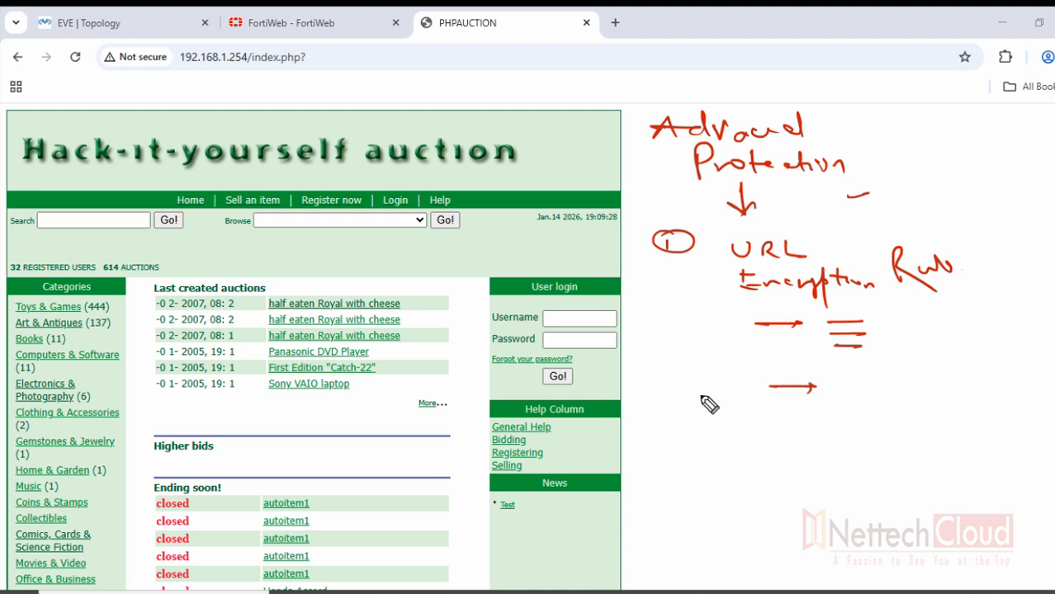
left_click_drag(690, 329, 704, 324)
left_click(723, 323)
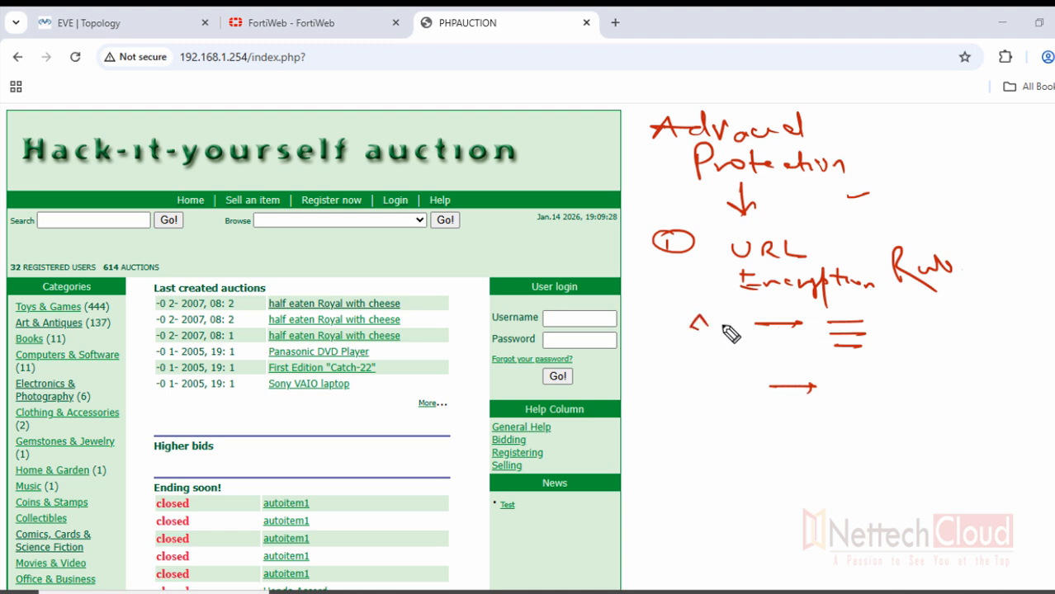
mouse_move(700, 388)
left_mouse_down()
mouse_move(721, 388)
mouse_move(726, 358)
mouse_move(814, 387)
mouse_move(834, 408)
mouse_move(968, 401)
left_mouse_up()
left_click(726, 382)
left_click_drag(968, 388, 958, 402)
left_click_drag(958, 410, 983, 411)
left_click(945, 397)
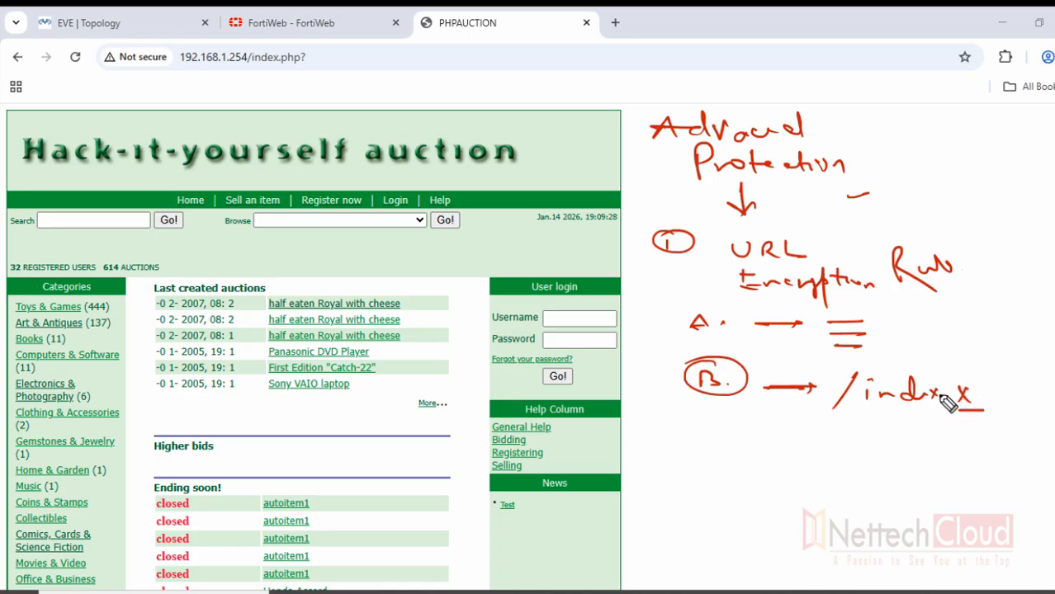
mouse_move(904, 313)
left_mouse_down()
mouse_move(888, 337)
mouse_move(938, 322)
mouse_move(924, 331)
left_mouse_up()
left_click_drag(919, 322, 946, 322)
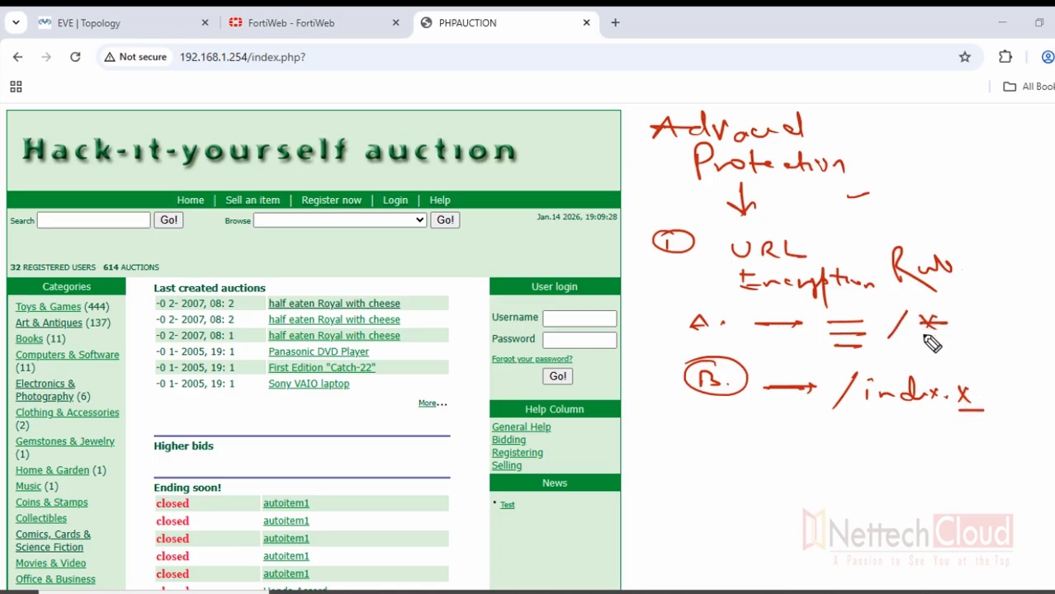
mouse_move(707, 324)
left_mouse_down()
mouse_move(683, 318)
mouse_move(690, 350)
left_mouse_up()
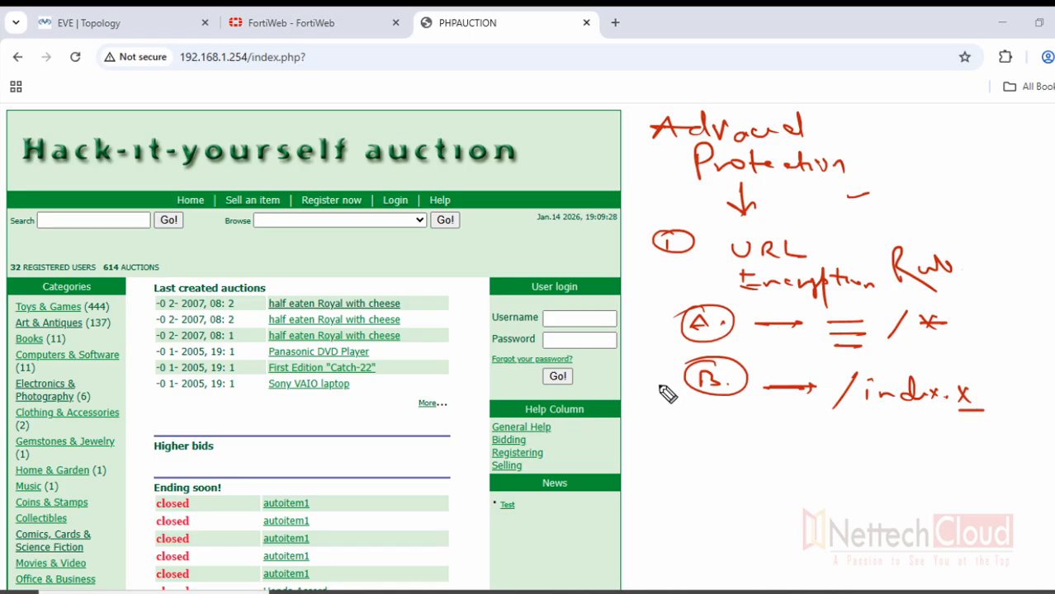
mouse_move(685, 376)
left_mouse_down()
mouse_move(666, 318)
mouse_move(660, 329)
left_mouse_up()
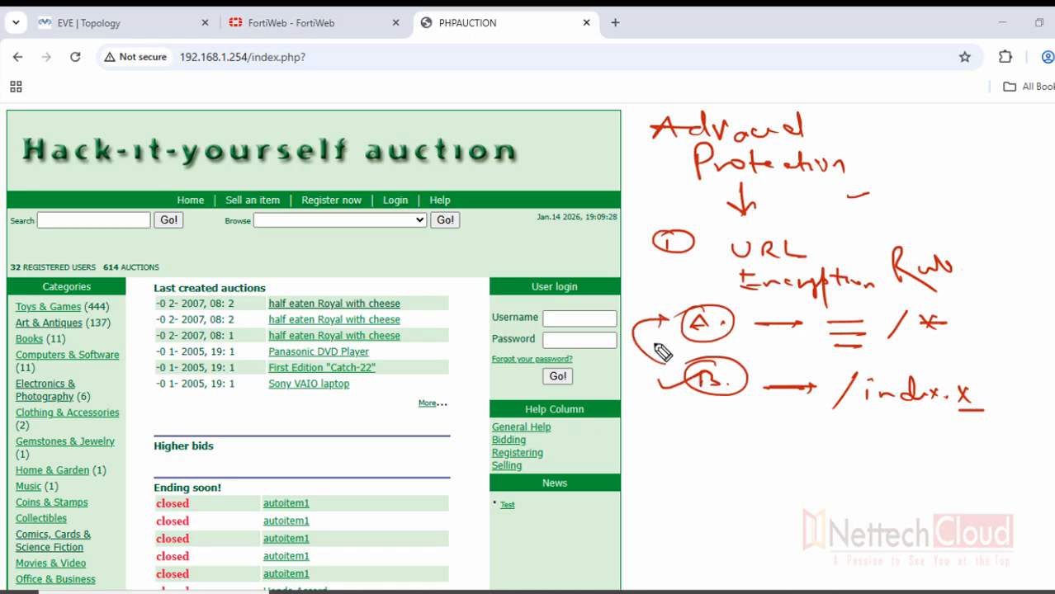
left_click_drag(624, 238, 622, 243)
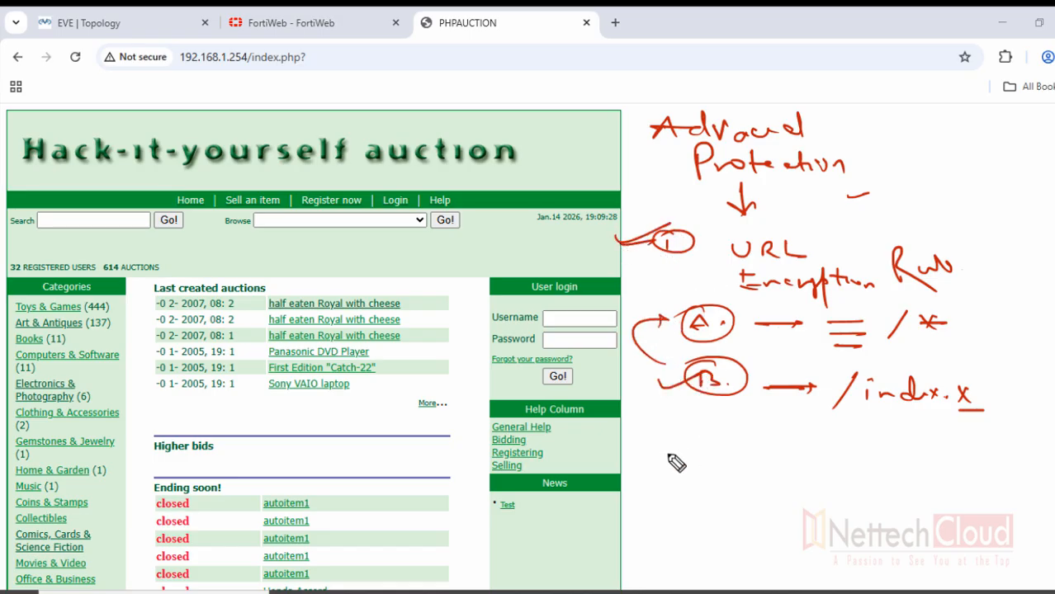
mouse_move(676, 459)
left_mouse_down()
mouse_move(699, 478)
mouse_move(698, 459)
mouse_move(750, 438)
mouse_move(794, 453)
mouse_move(907, 455)
mouse_move(916, 475)
mouse_move(929, 445)
mouse_move(958, 450)
left_mouse_up()
mouse_move(781, 462)
left_mouse_down()
mouse_move(789, 483)
mouse_move(821, 475)
mouse_move(854, 498)
left_mouse_up()
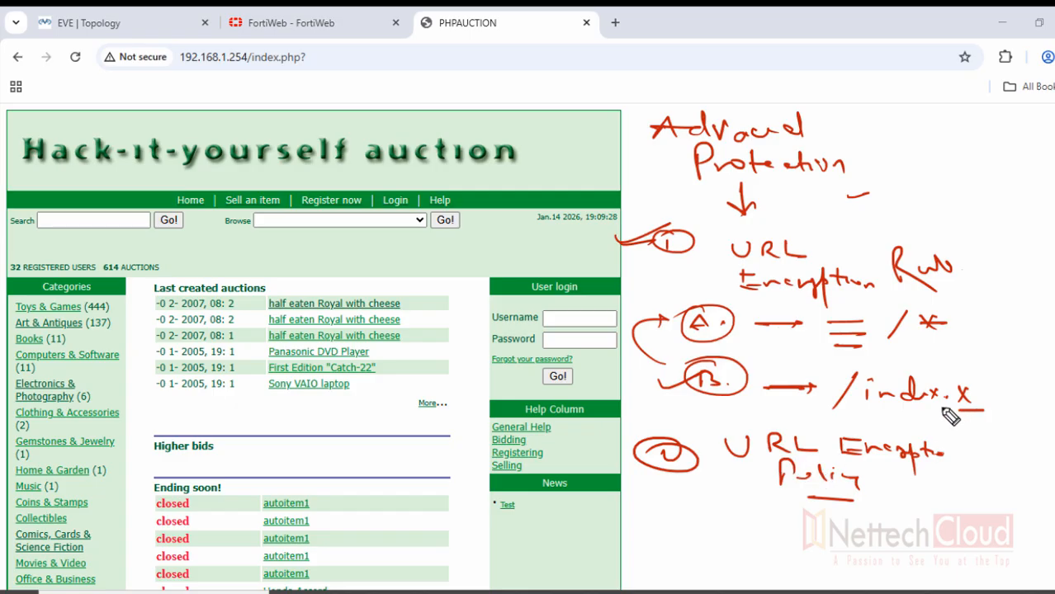
left_click_drag(921, 486, 911, 489)
left_click_drag(594, 448, 648, 437)
left_click_drag(589, 463, 637, 460)
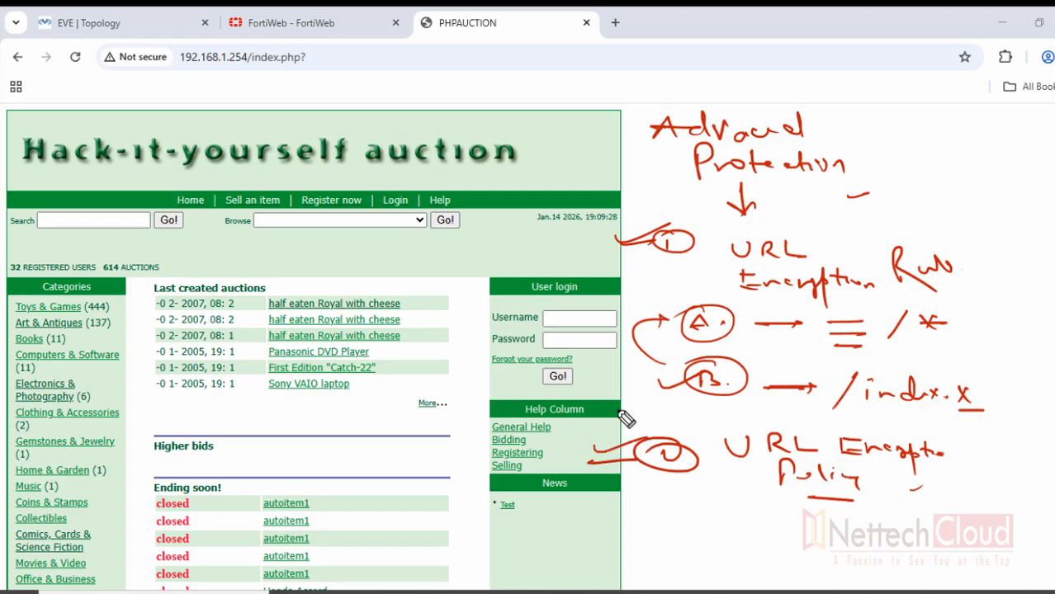
mouse_move(565, 222)
left_mouse_down()
mouse_move(578, 477)
mouse_move(362, 447)
left_mouse_up()
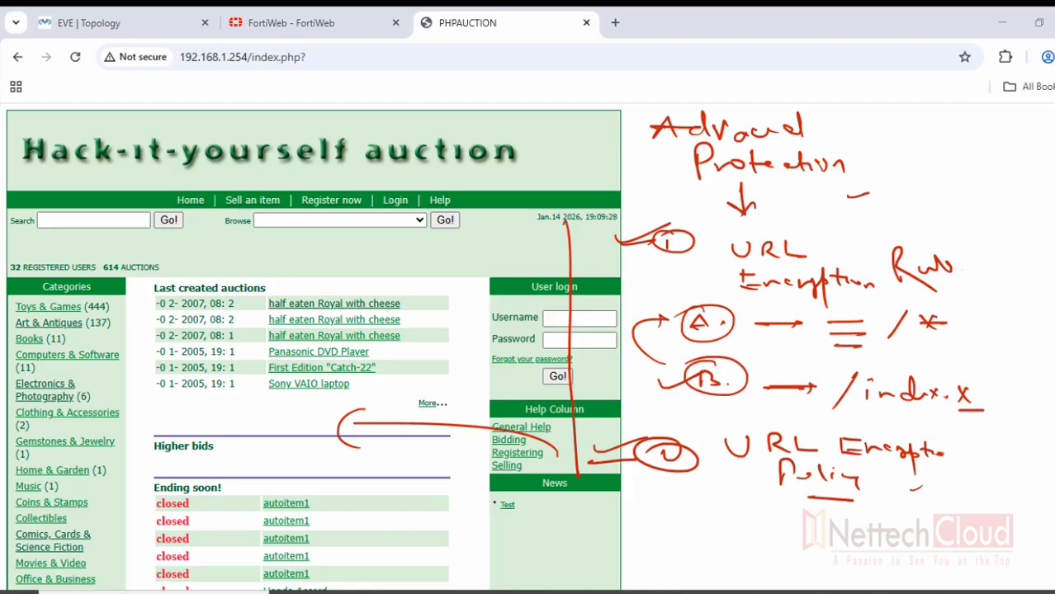
left_click(1051, 284)
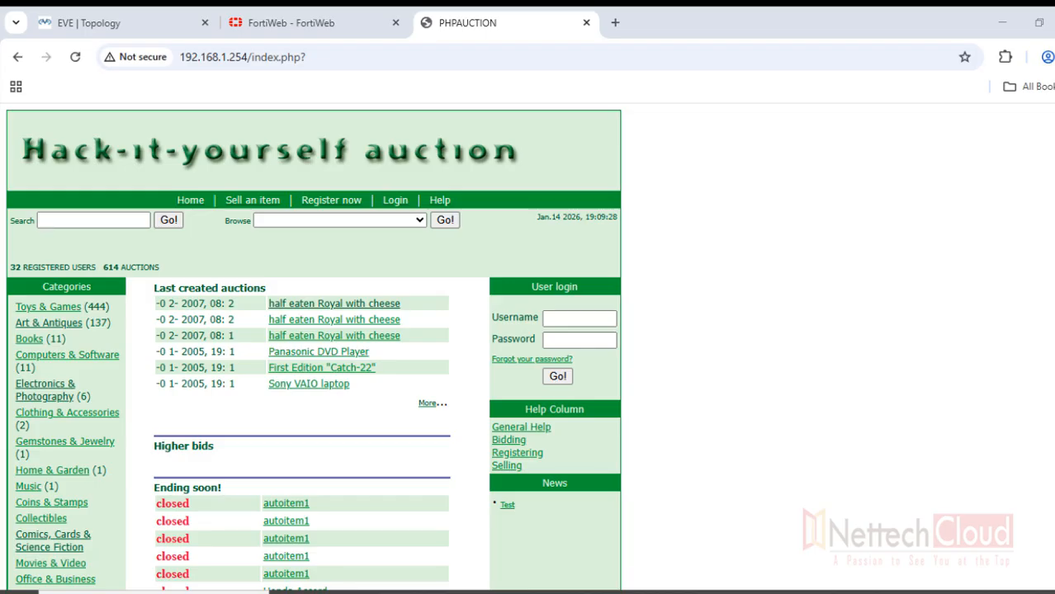
Visit the auction login and registration pages, then return to the home page
left_click(394, 210)
left_click(335, 203)
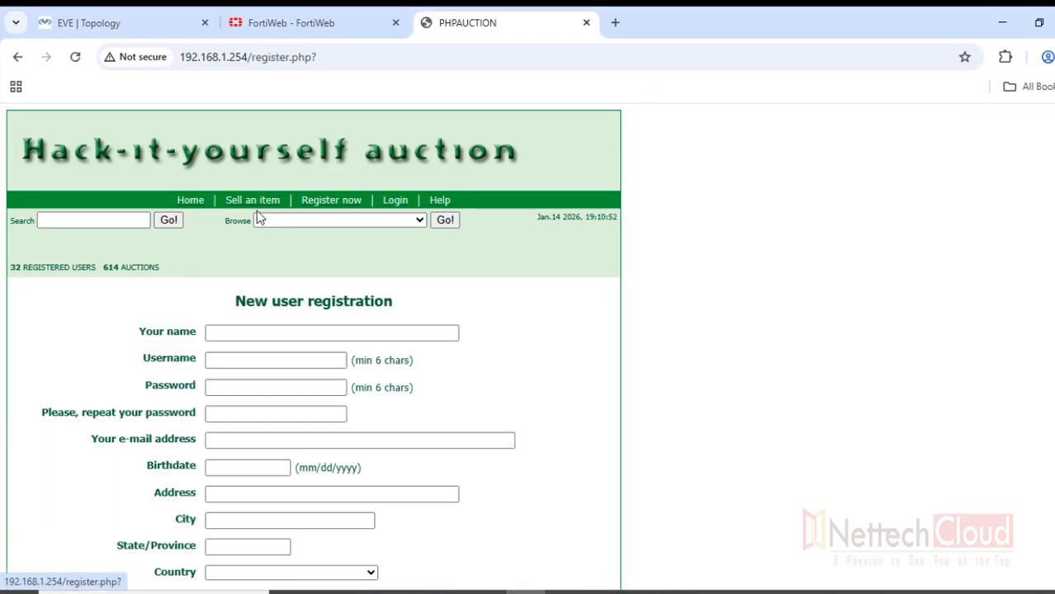
left_click(190, 203)
Sign in to FortiWeb with the admin password and dismiss the 8.0.3 Highlights dialog
left_click(308, 23)
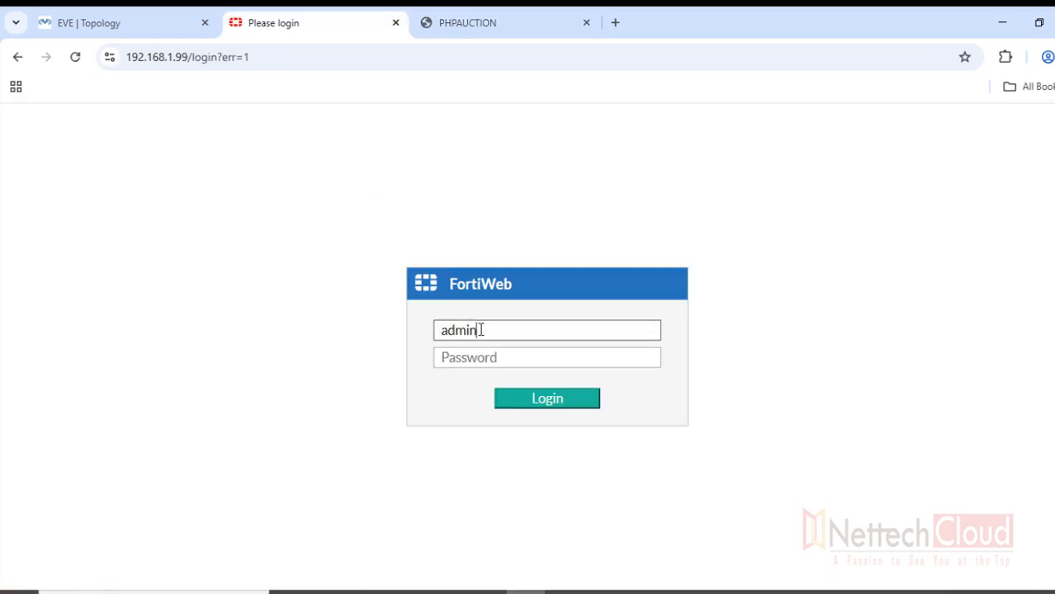
key("Tab")
type("admin")
key("Return")
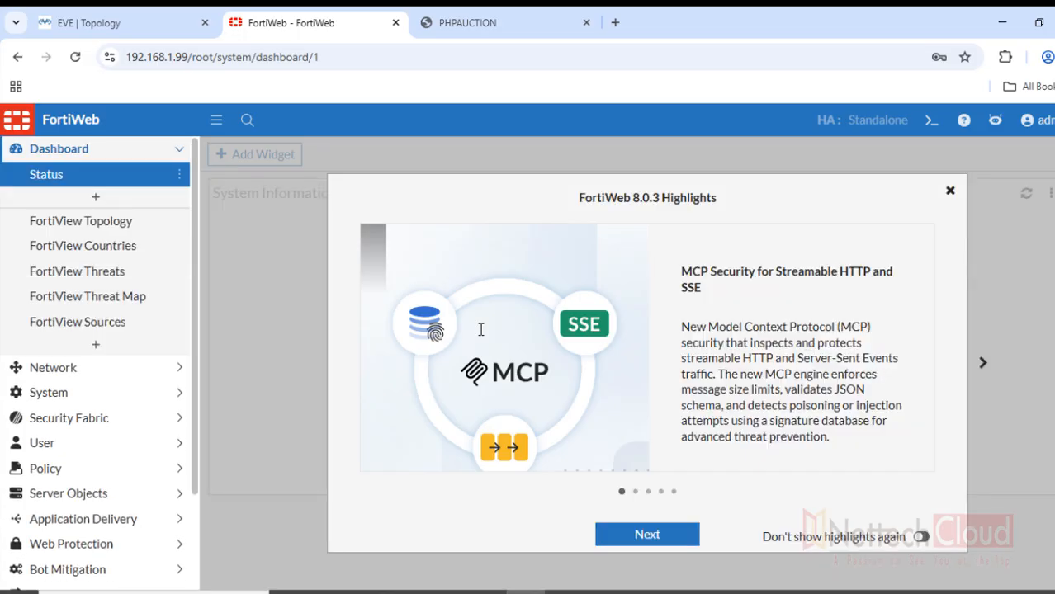
left_click(949, 192)
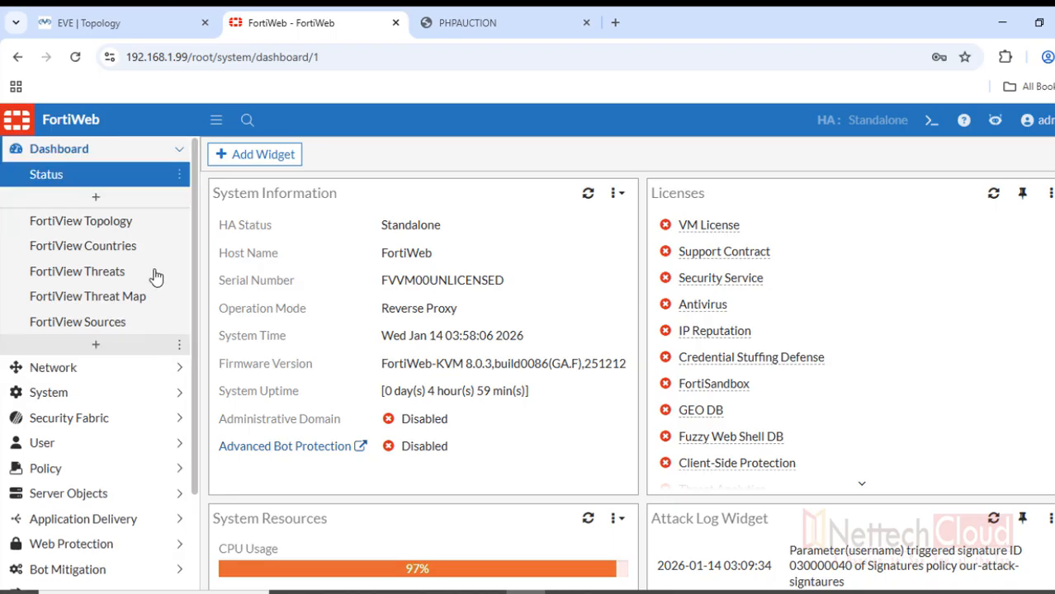
Collapse Dashboard and go to Web Protection > Advanced Protection > URL Encryption
left_click(179, 149)
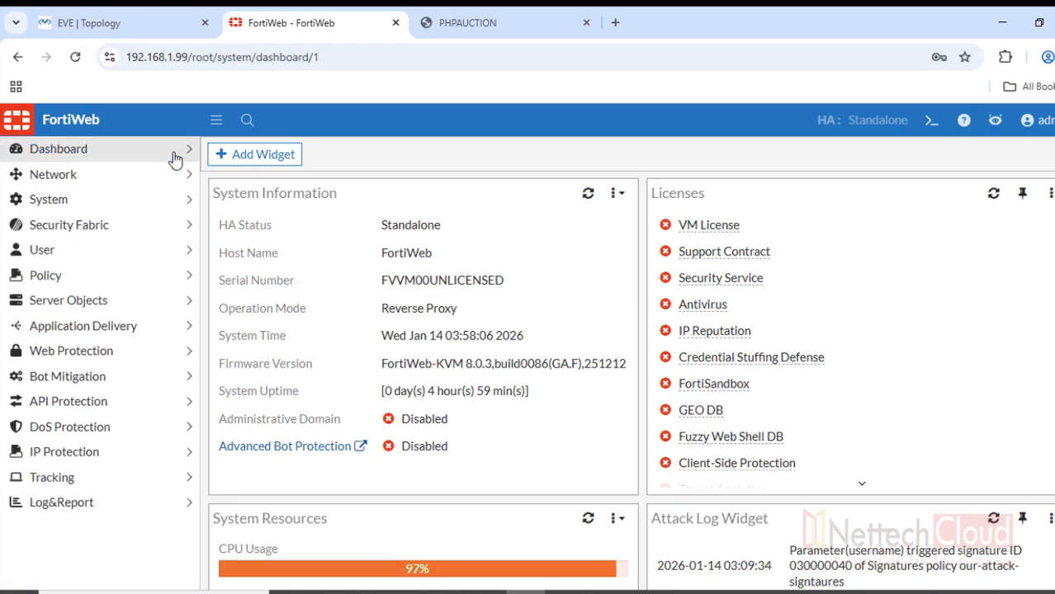
left_click(137, 356)
left_click(137, 406)
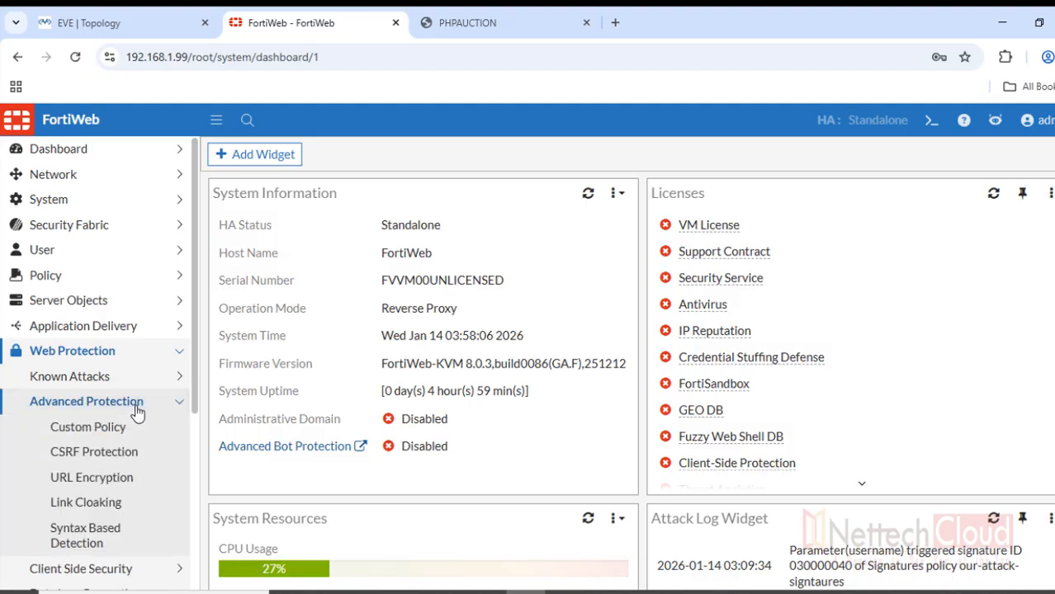
left_click(89, 480)
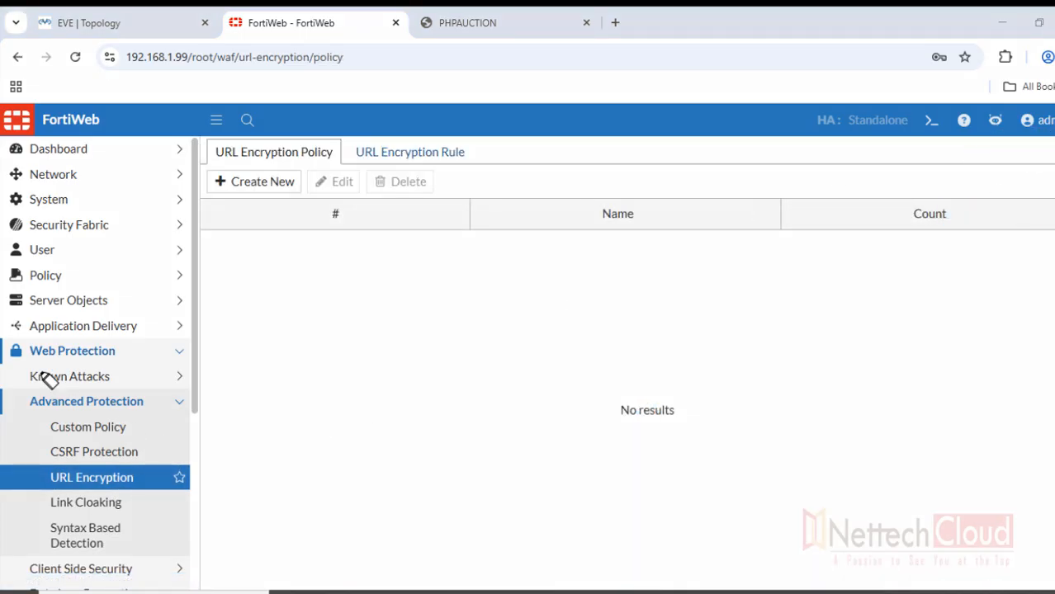
Mark the sidebar path and URL Encryption page with freehand annotations, then erase them
left_click_drag(26, 348, 121, 353)
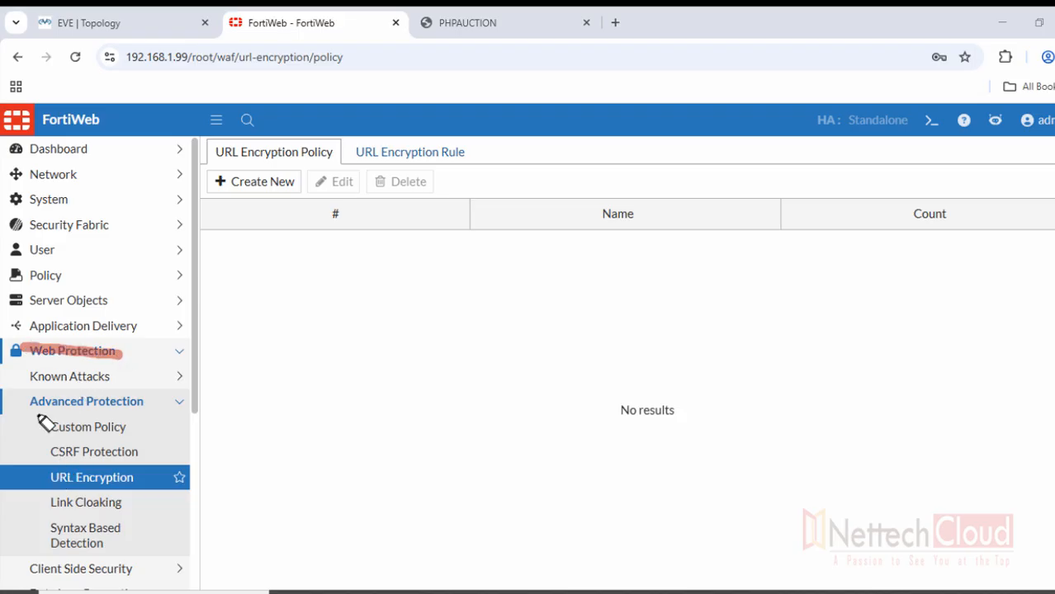
left_click_drag(33, 393, 164, 391)
left_click_drag(41, 475, 173, 476)
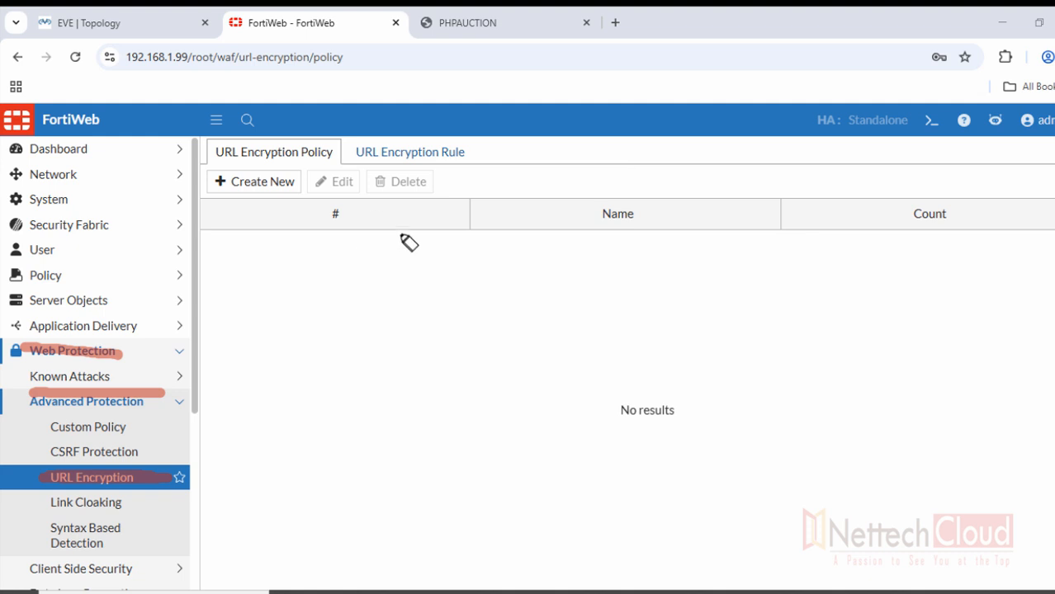
left_click_drag(389, 136, 450, 126)
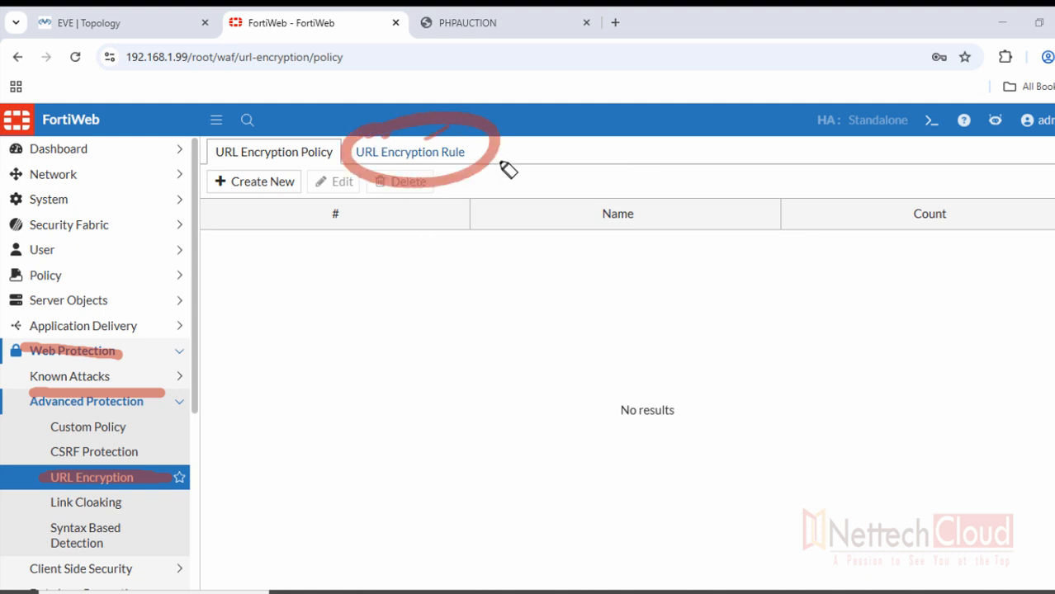
left_click_drag(499, 165, 573, 149)
left_click_drag(423, 180, 427, 235)
left_click_drag(411, 219, 439, 240)
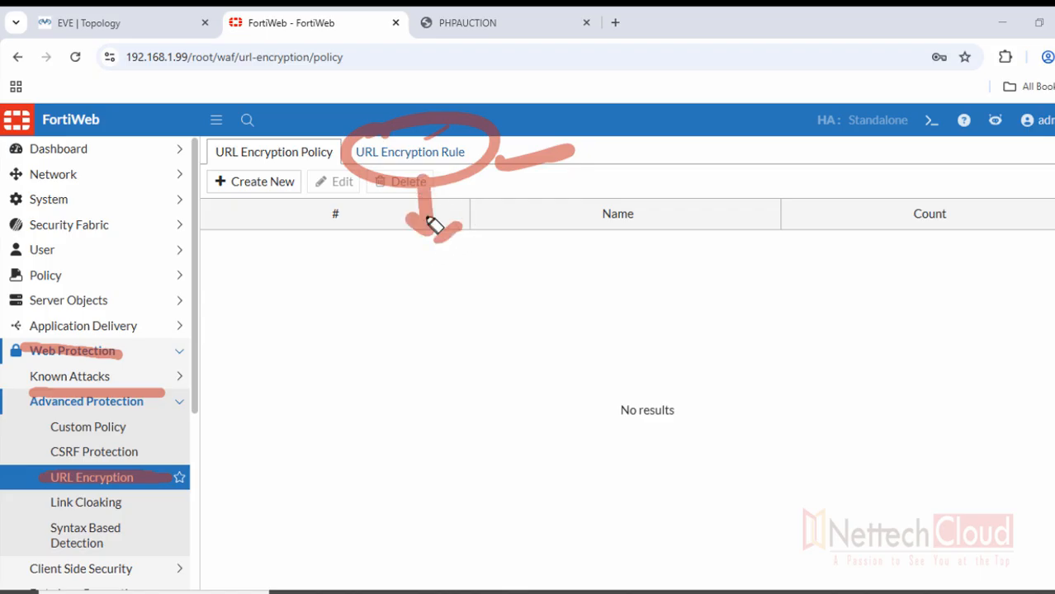
left_click(360, 232)
left_click(351, 241)
left_click_drag(378, 215, 329, 245)
left_click(309, 244)
left_click(290, 236)
left_click(273, 221)
left_click(259, 184)
left_click_drag(264, 204, 281, 168)
left_click(208, 146)
left_click_drag(195, 130, 191, 116)
left_click(189, 97)
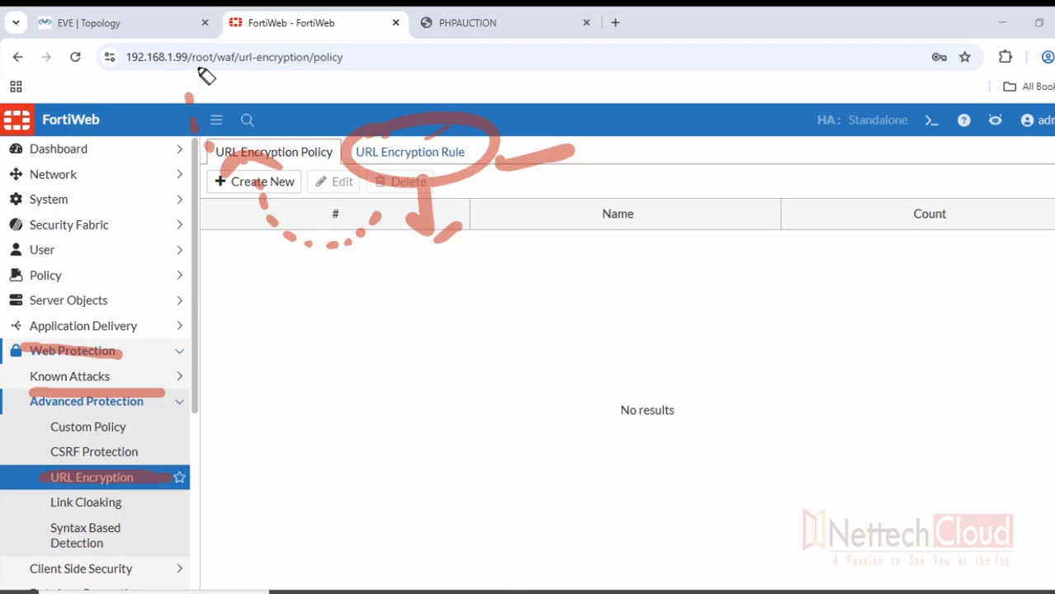
left_click(190, 74)
left_click(201, 63)
left_click_drag(194, 44, 216, 70)
key("e")
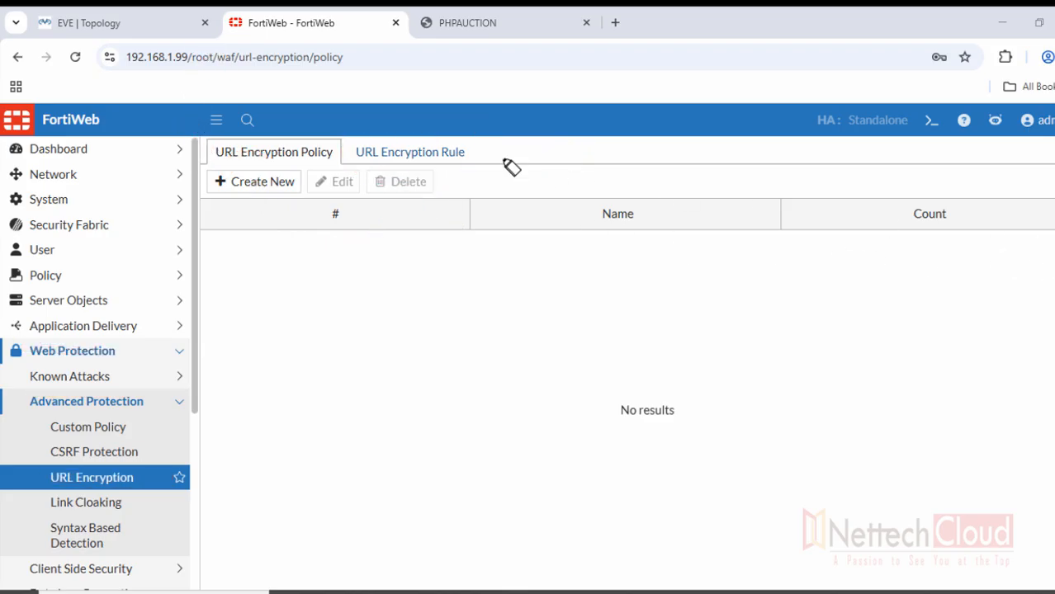
left_click_drag(402, 137, 324, 152)
key("e")
Create URL encryption rule URL_EncryptRule1 with action Alert & Deny and save it
left_click(386, 154)
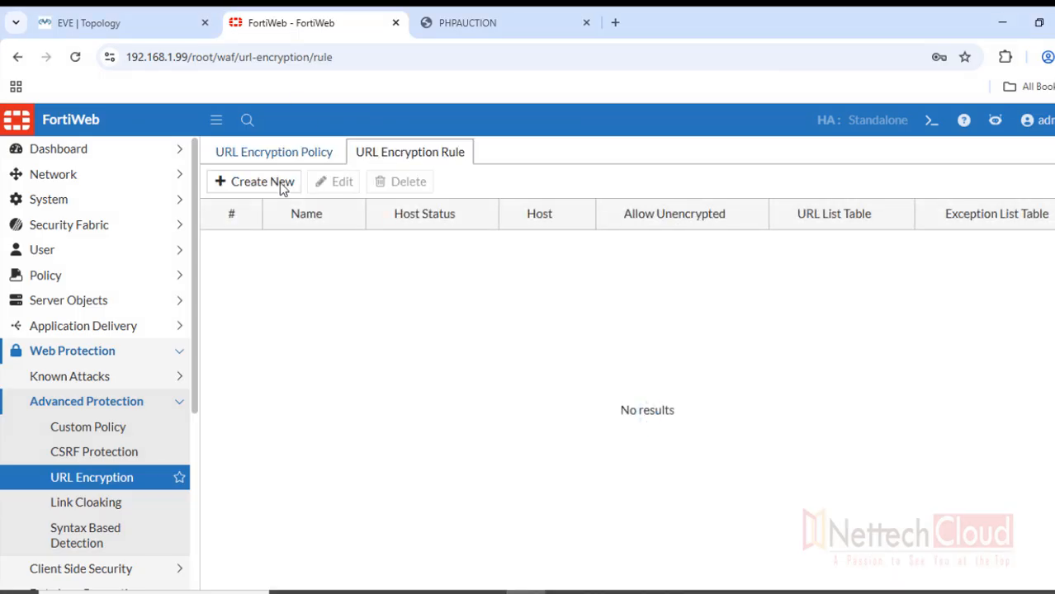
left_click(279, 182)
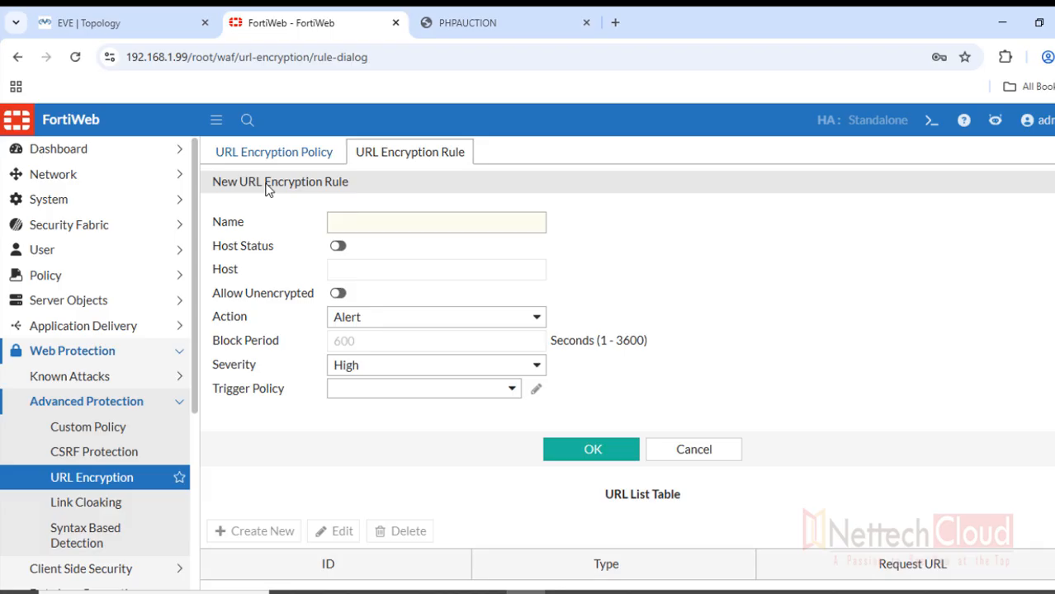
left_click(410, 227)
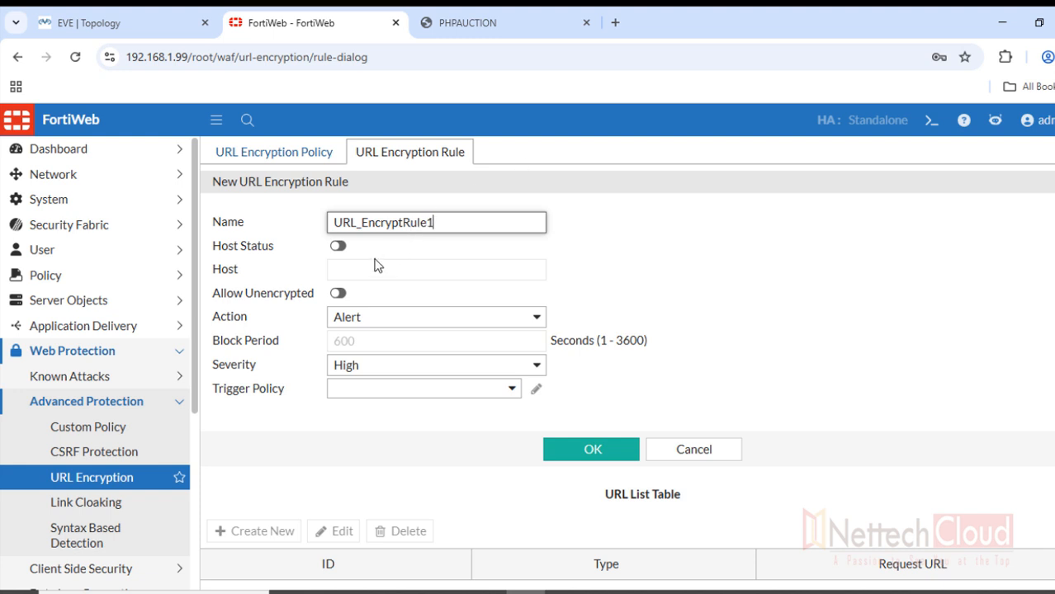
left_click(370, 317)
left_click(370, 359)
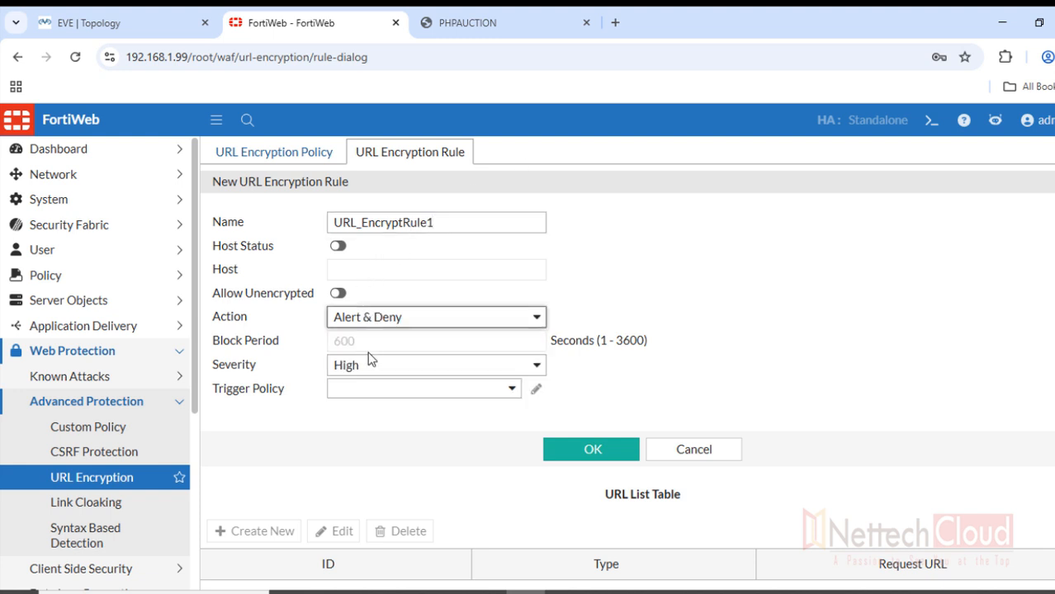
left_click(572, 451)
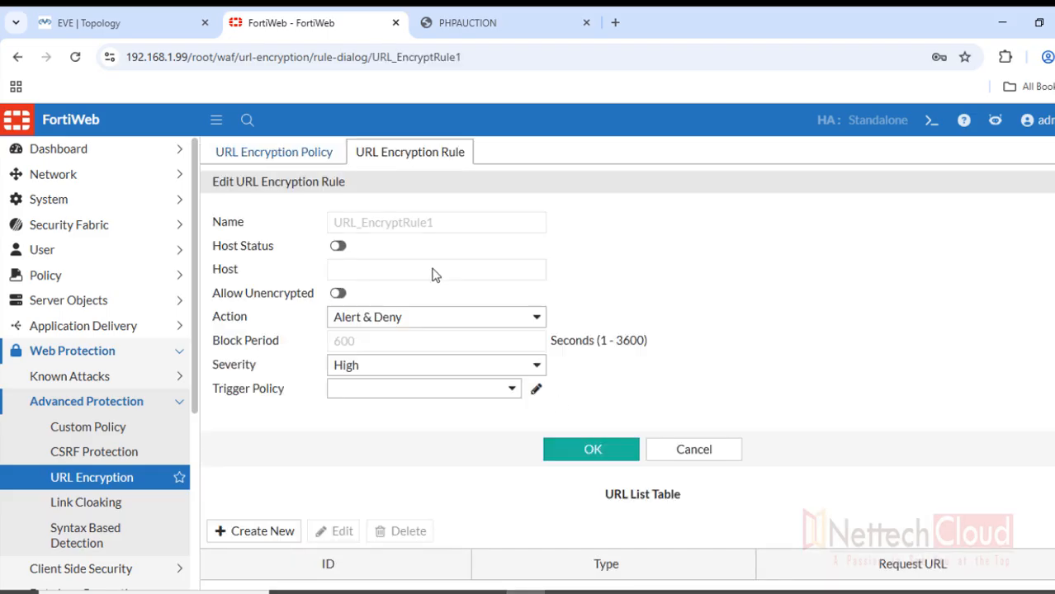
scroll(703, 233, "down", 3)
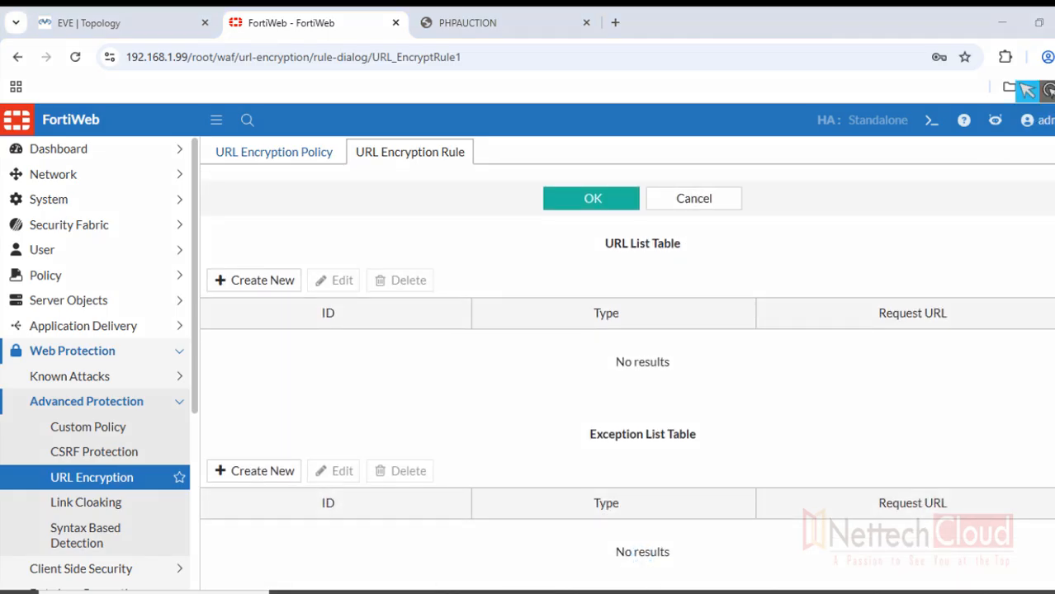
left_click(1045, 90)
left_click(1025, 143)
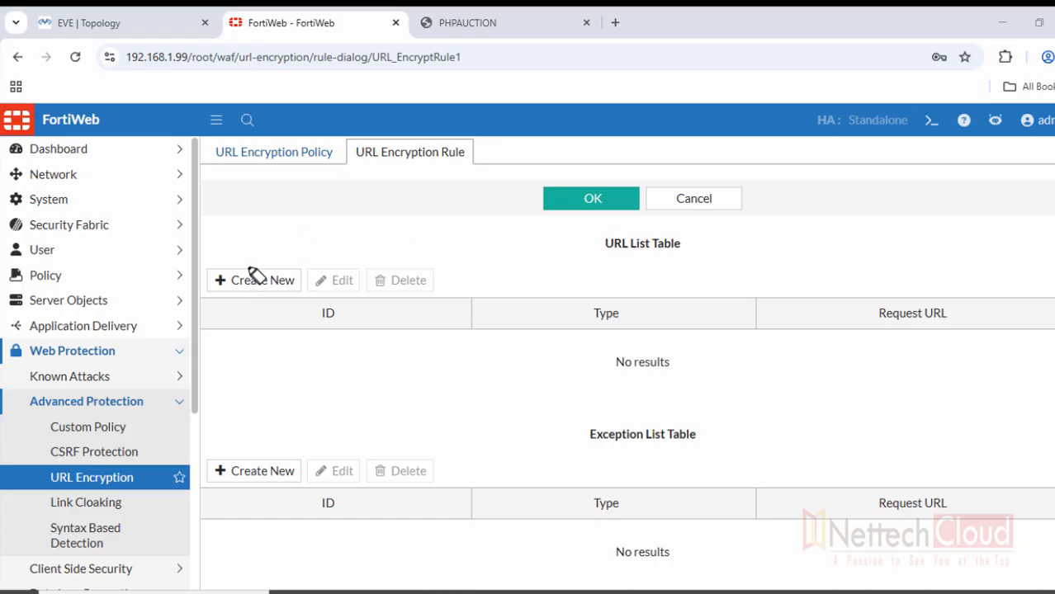
mouse_move(256, 249)
left_mouse_down()
mouse_move(184, 318)
mouse_move(211, 272)
left_mouse_up()
left_click_drag(237, 447, 241, 439)
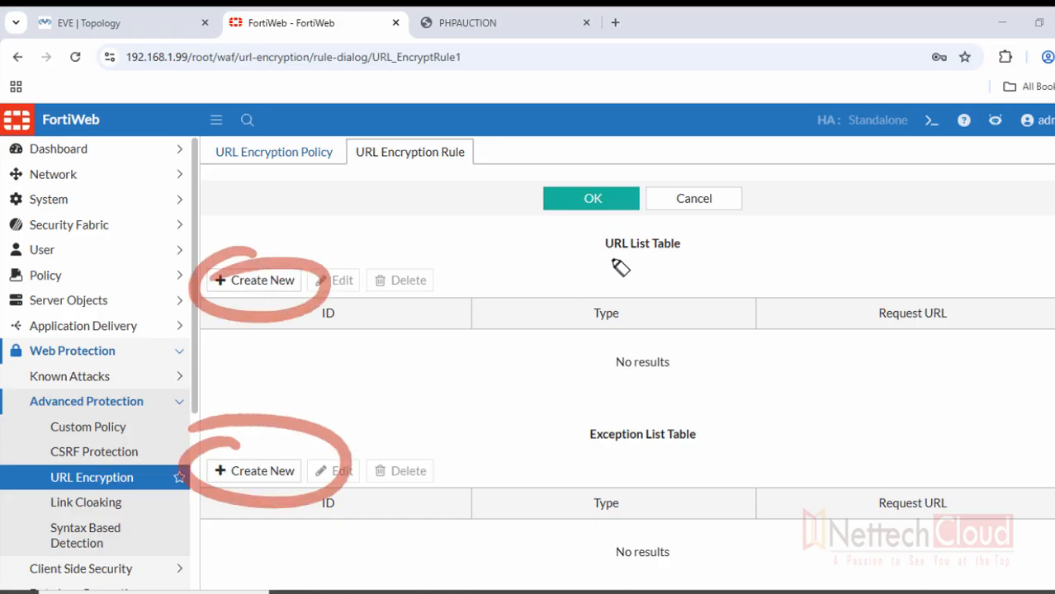
mouse_move(599, 258)
left_mouse_down()
mouse_move(690, 279)
mouse_move(607, 272)
left_mouse_up()
left_click_drag(594, 452, 695, 454)
left_click_drag(586, 470, 680, 474)
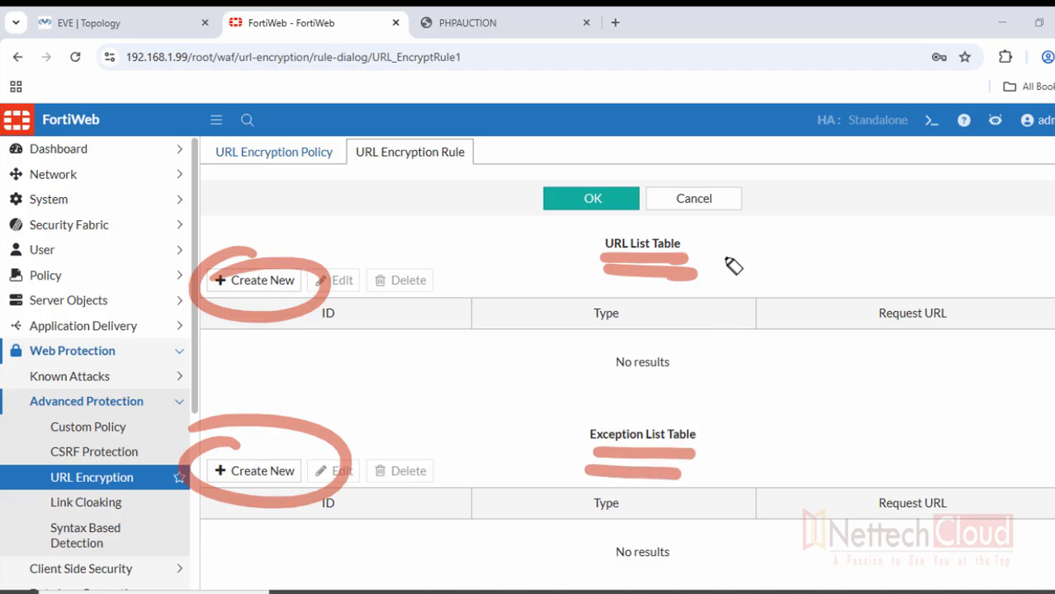
left_click_drag(703, 245, 752, 238)
mouse_move(719, 431)
left_mouse_down()
mouse_move(746, 426)
mouse_move(764, 444)
left_mouse_up()
left_click_drag(727, 260, 773, 252)
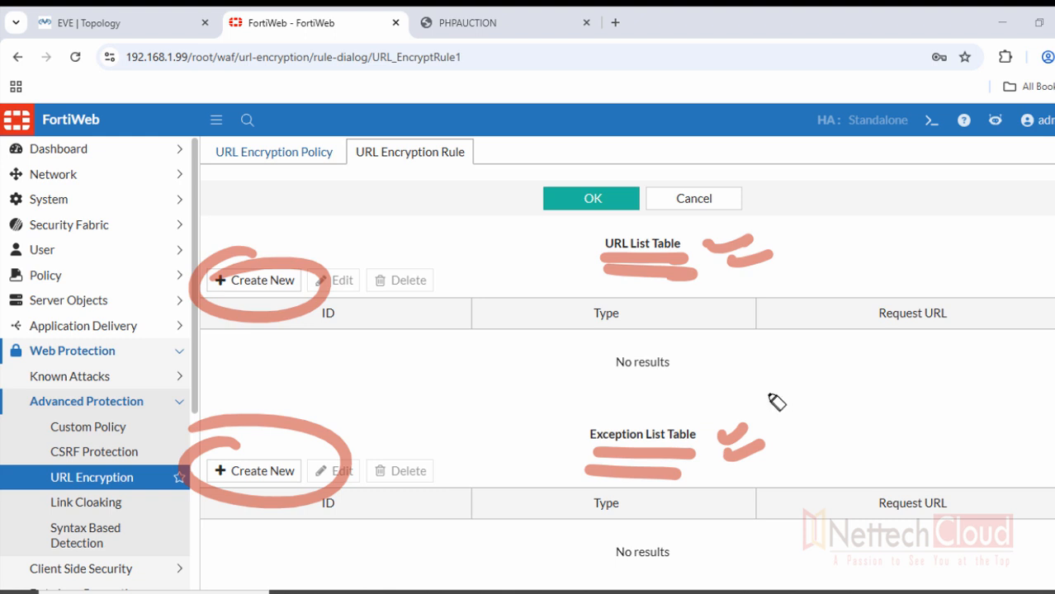
left_click(511, 429)
left_click_drag(512, 429, 591, 408)
left_click_drag(514, 458, 587, 432)
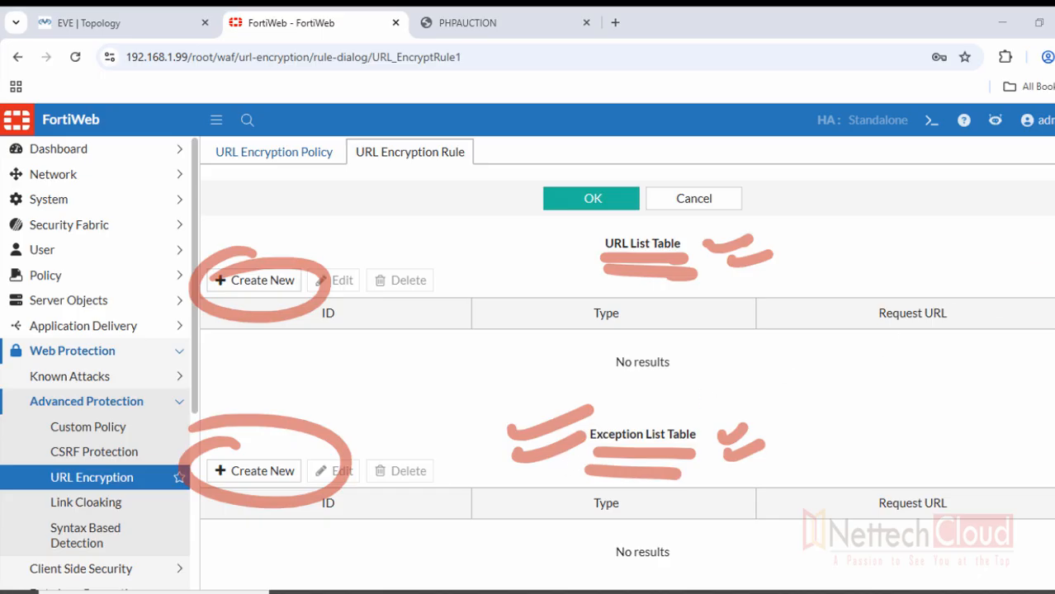
key("Escape")
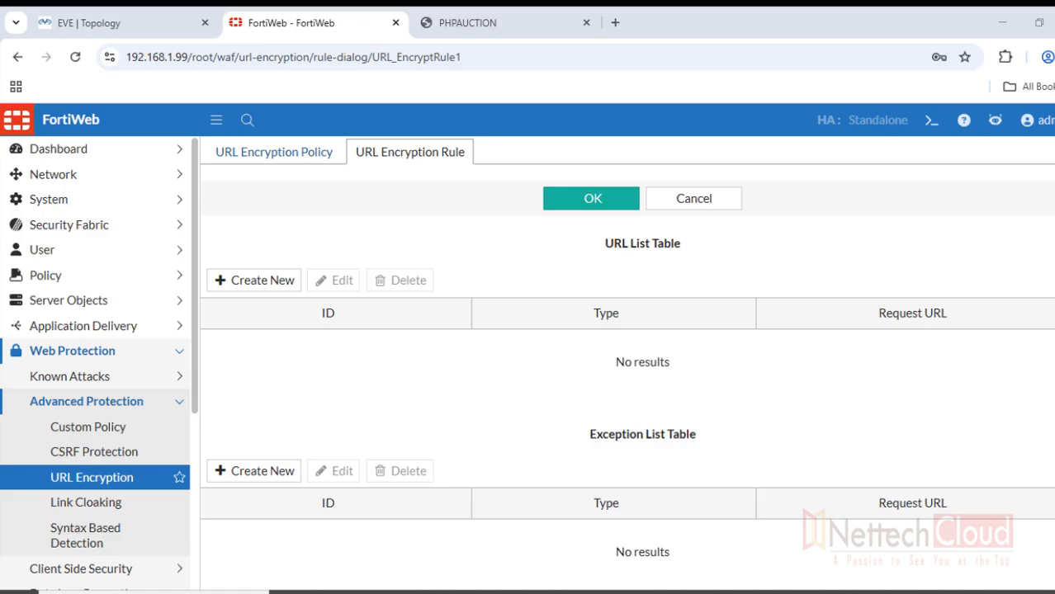
Add a regular-expression URL list entry /* to URL_EncryptRule1
left_click(231, 281)
left_click(463, 217)
left_click(414, 237)
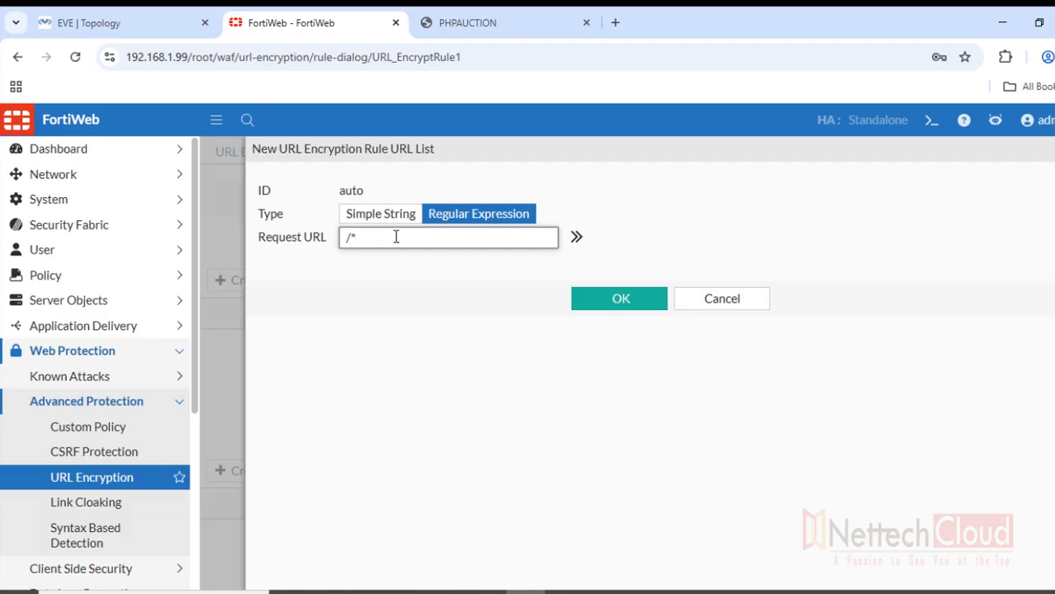
left_click_drag(357, 240, 350, 239)
left_click(611, 306)
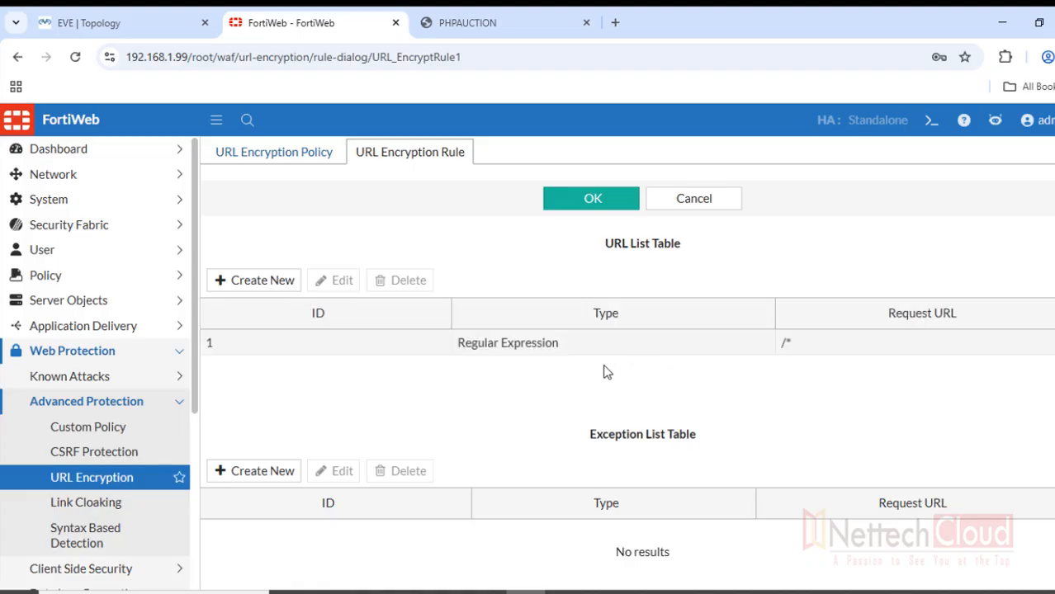
Add a regular-expression exception entry /index.* to the rule
left_click(254, 474)
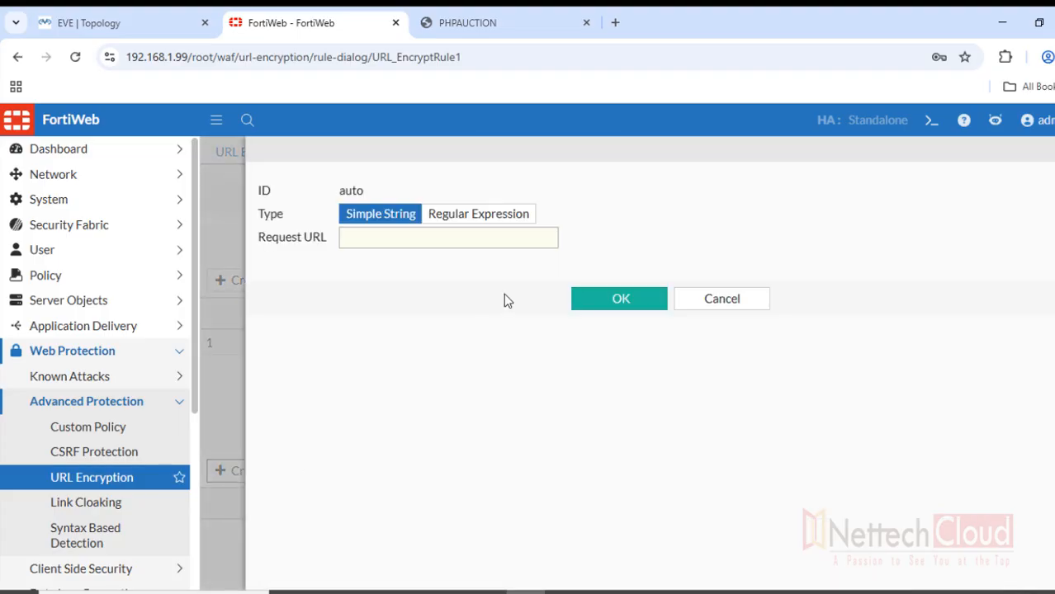
left_click(478, 214)
left_click(419, 239)
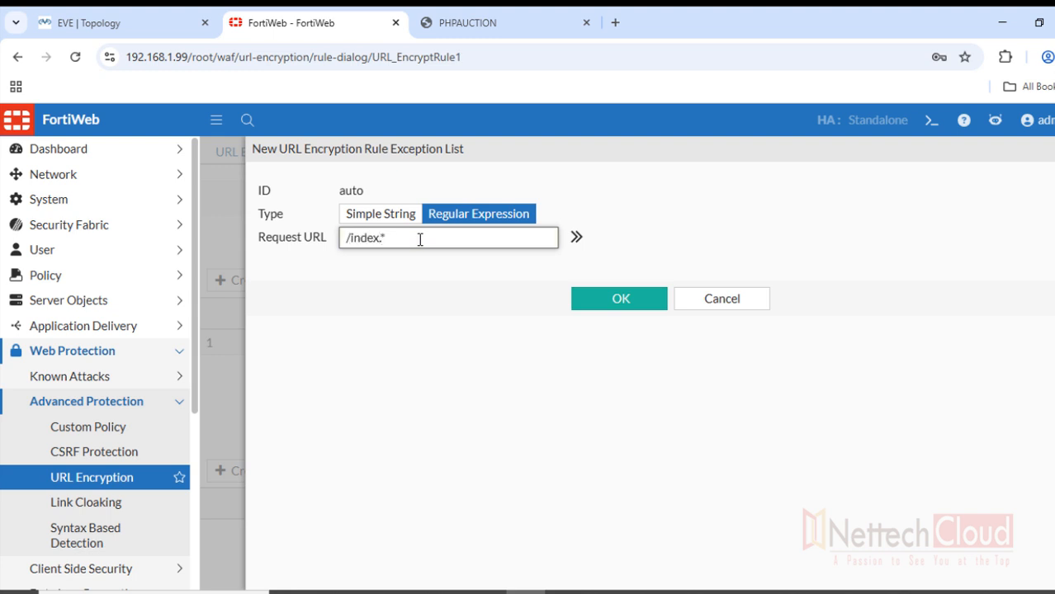
type("/index.*")
left_click(607, 307)
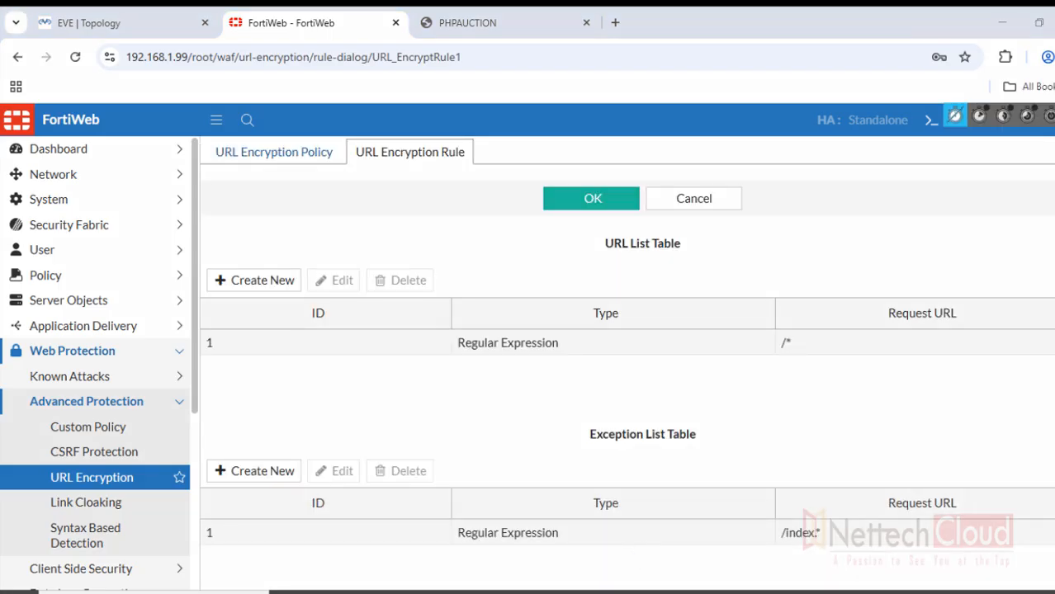
Highlight the /* URL entry and /index.* exception with freehand annotations
left_click(1027, 143)
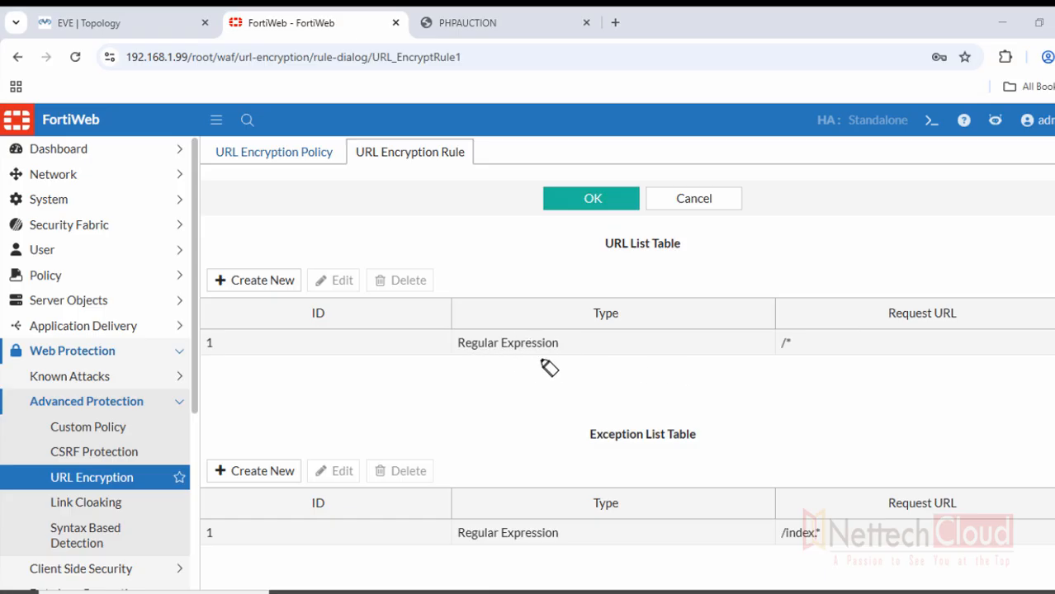
left_click(490, 337)
left_click_drag(490, 337, 533, 346)
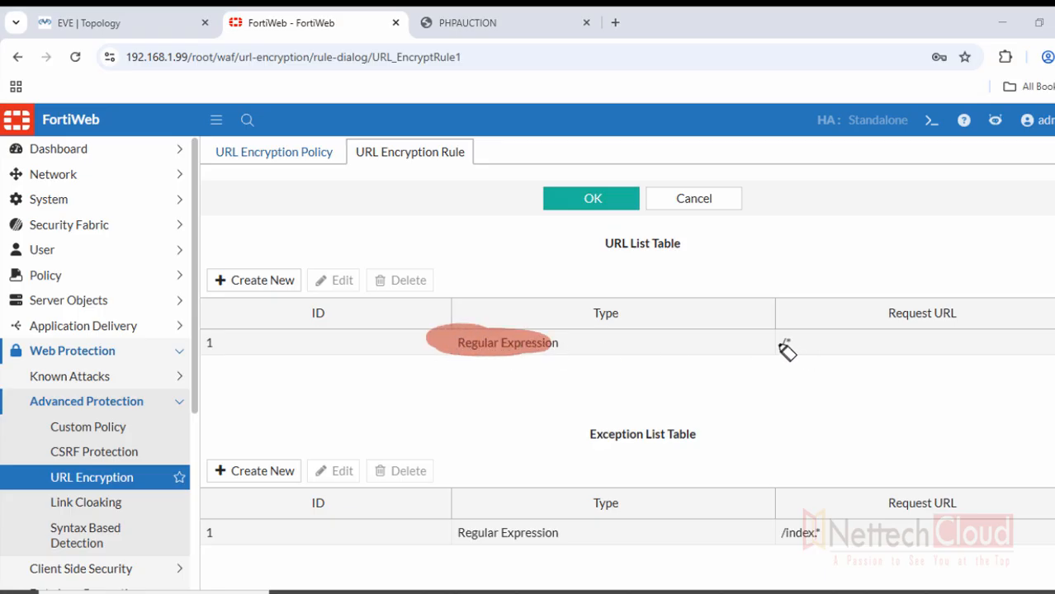
left_click_drag(780, 345, 790, 355)
left_click_drag(776, 532, 829, 533)
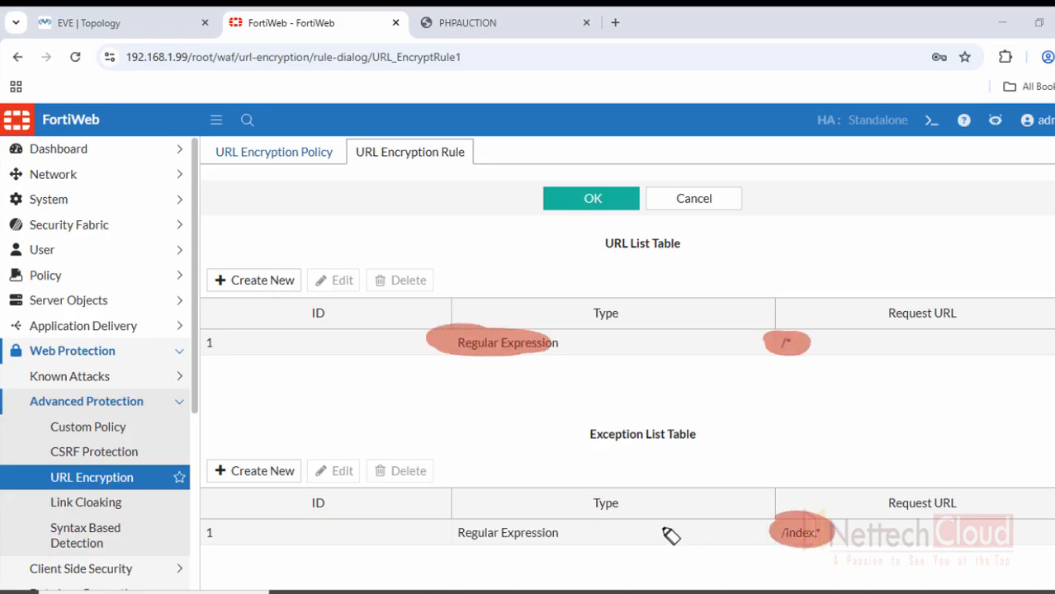
mouse_move(605, 440)
left_mouse_down()
mouse_move(636, 469)
mouse_move(598, 428)
mouse_move(605, 455)
mouse_move(642, 462)
mouse_move(599, 441)
mouse_move(702, 459)
left_mouse_up()
left_click_drag(773, 469, 865, 475)
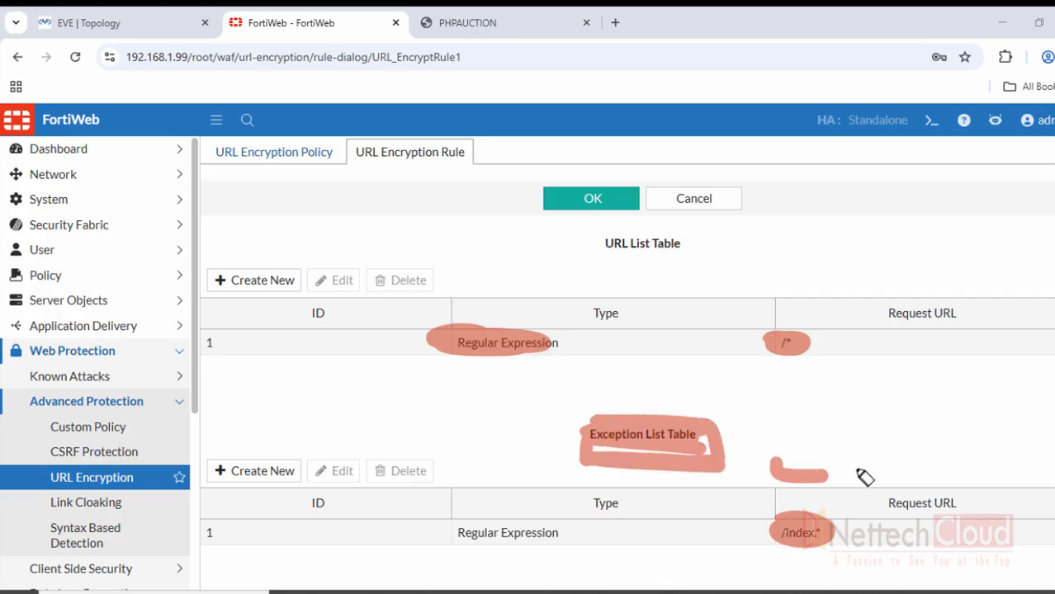
key("Escape")
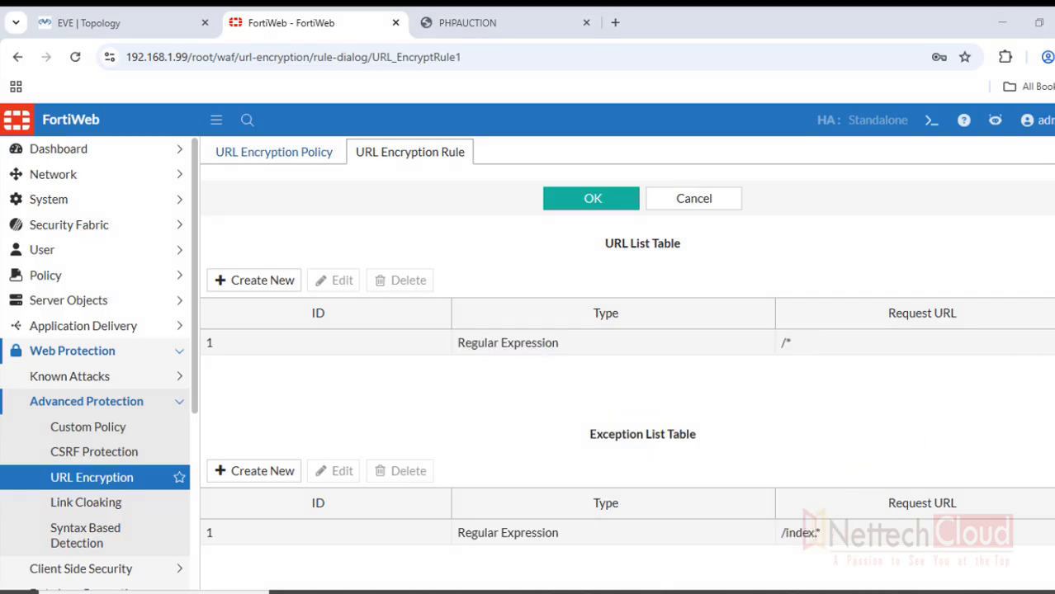
Save the rule and create a new URL encryption policy named URL_Encrypt_policy1
left_click(573, 211)
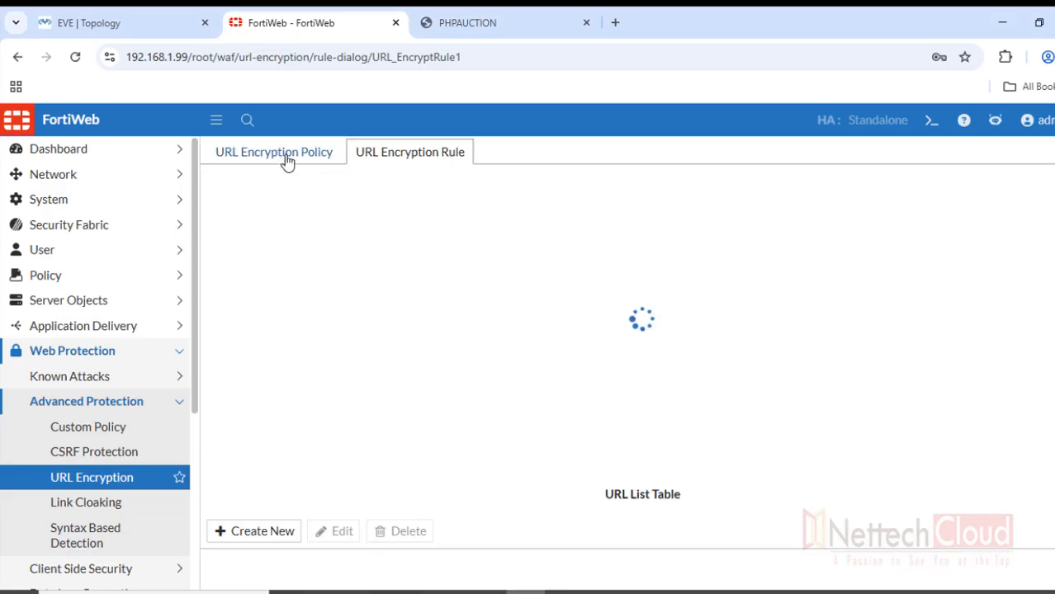
left_click(287, 158)
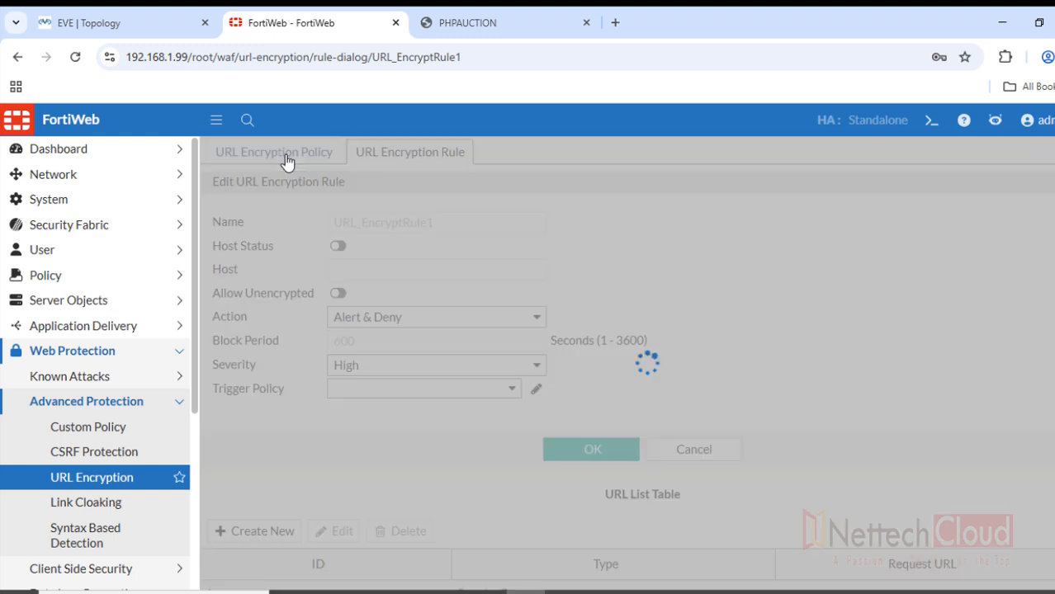
left_click(262, 182)
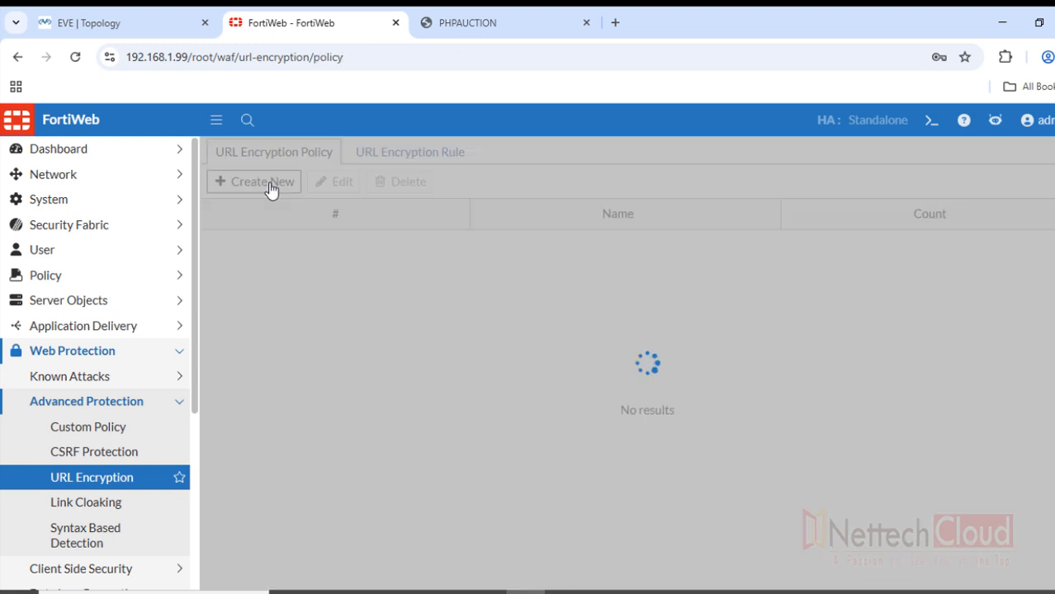
left_click(294, 224)
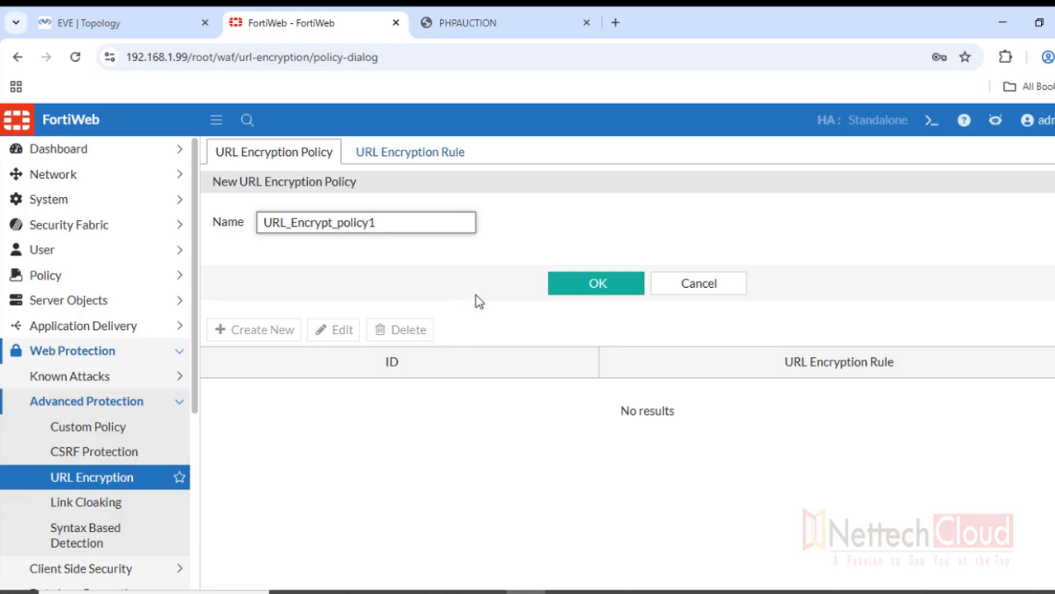
left_click(596, 296)
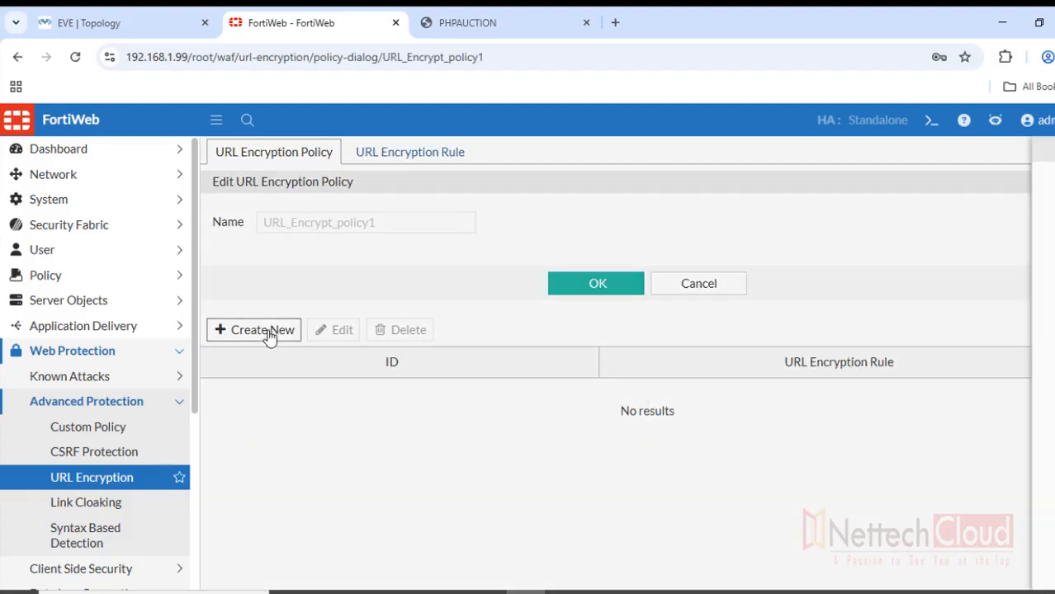
Add URL_EncryptRule1 to URL_Encrypt_policy1 as its rule entry
left_click(268, 332)
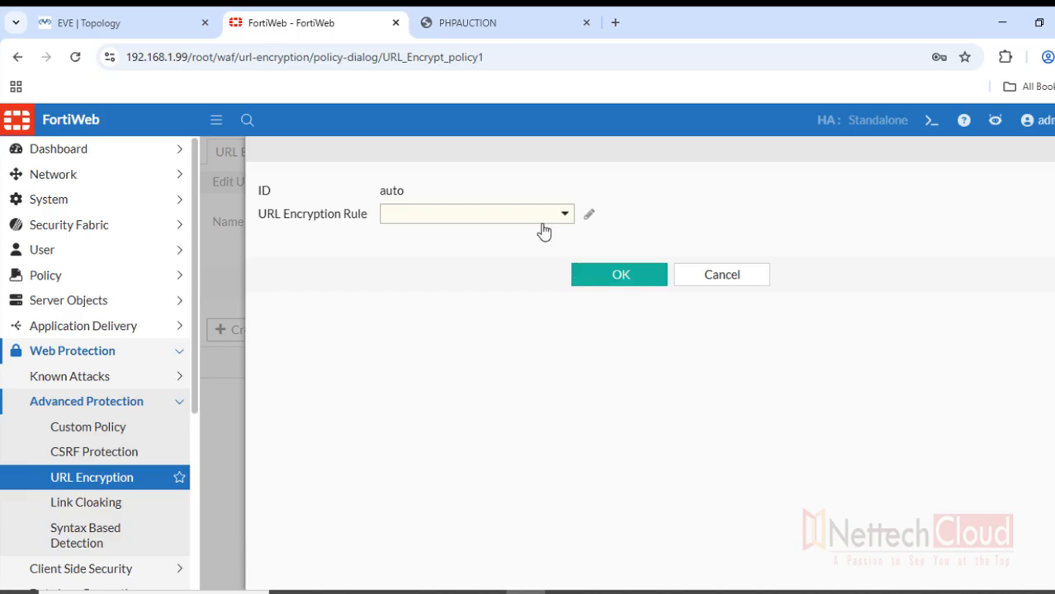
left_click(543, 232)
left_click(489, 267)
left_click(593, 281)
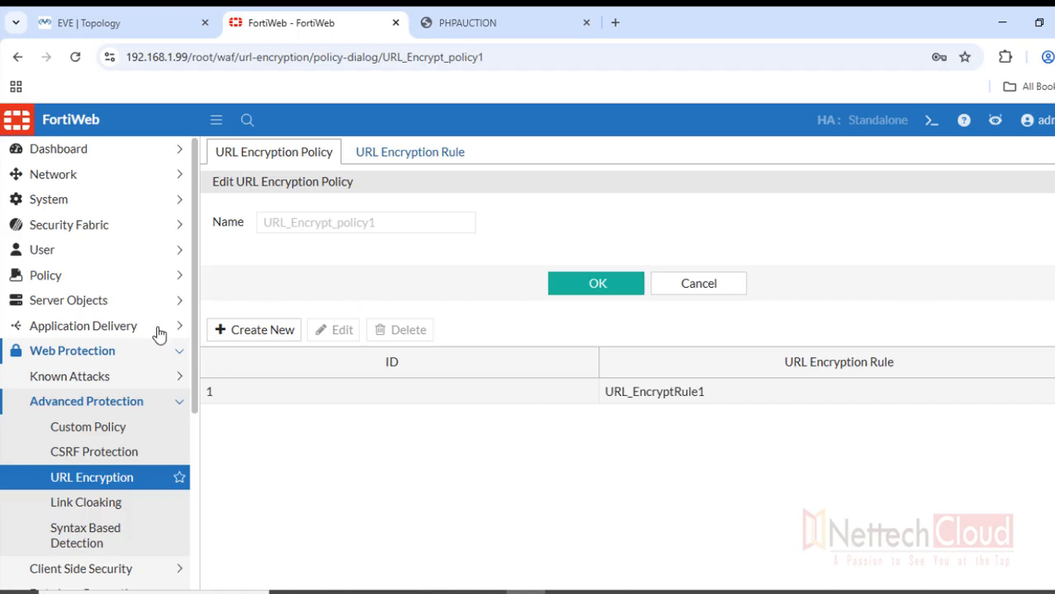
In Policy > Web Protection Profile, give our-webprotection-profile URL Encryption Policy URL_Encrypt_policy1 and save
left_click(152, 282)
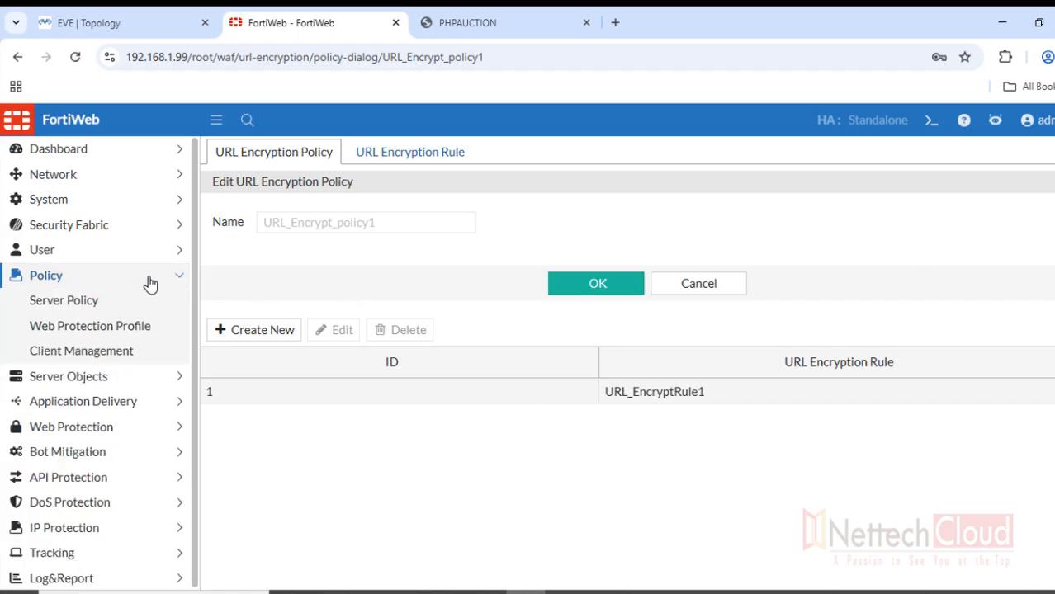
left_click(121, 333)
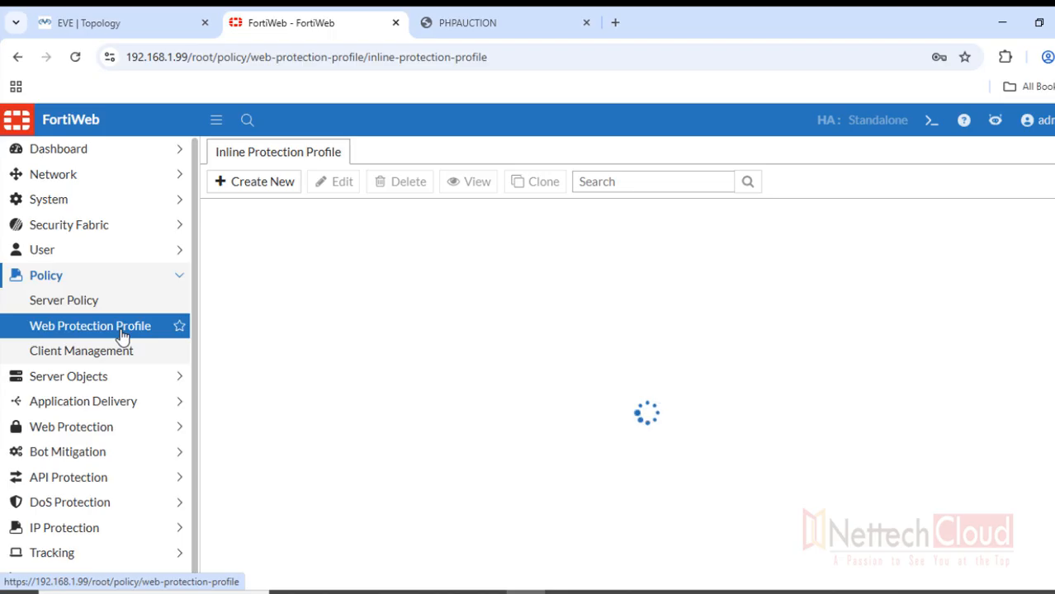
double_click(388, 558)
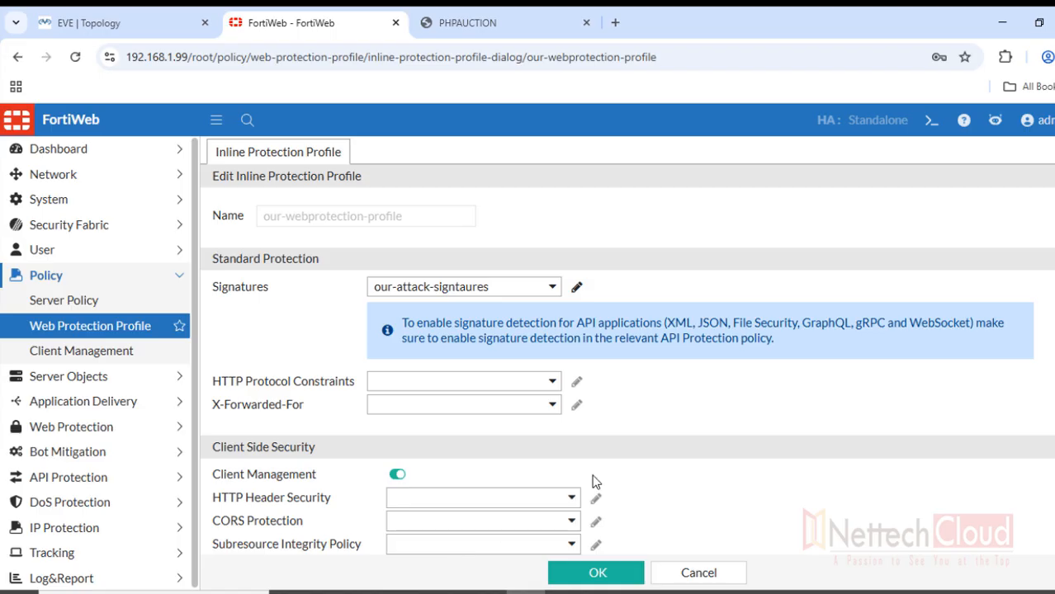
scroll(701, 421, "down", 2)
scroll(713, 415, "down", 2)
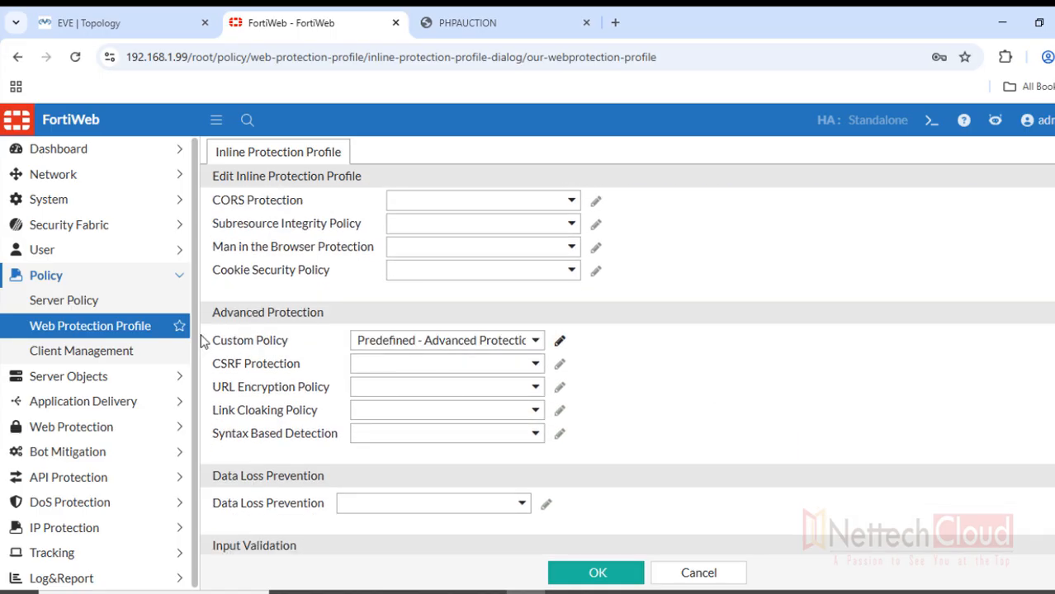
left_click_drag(212, 313, 336, 318)
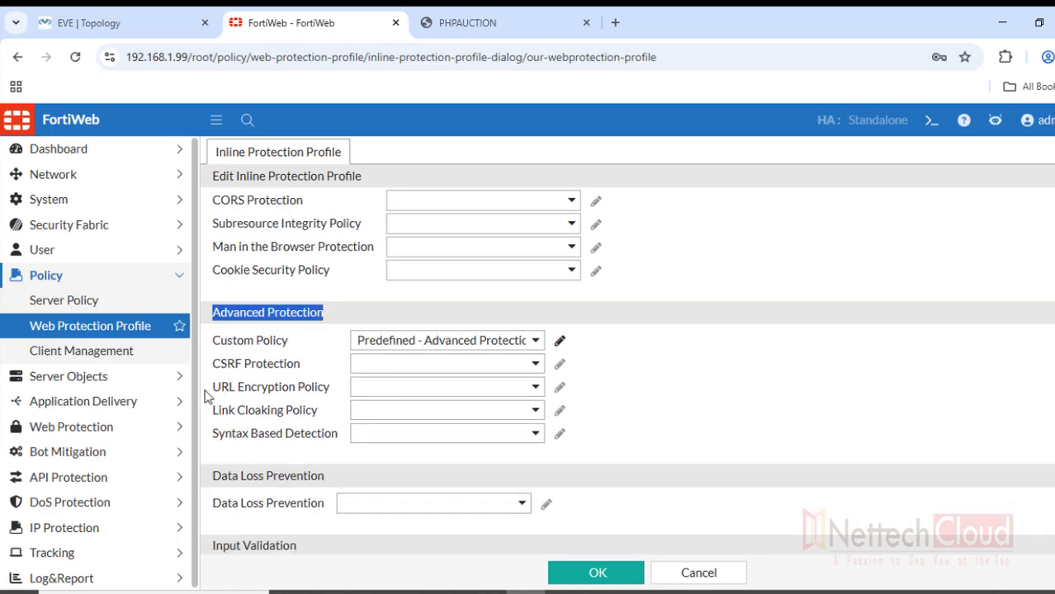
left_click_drag(211, 387, 330, 394)
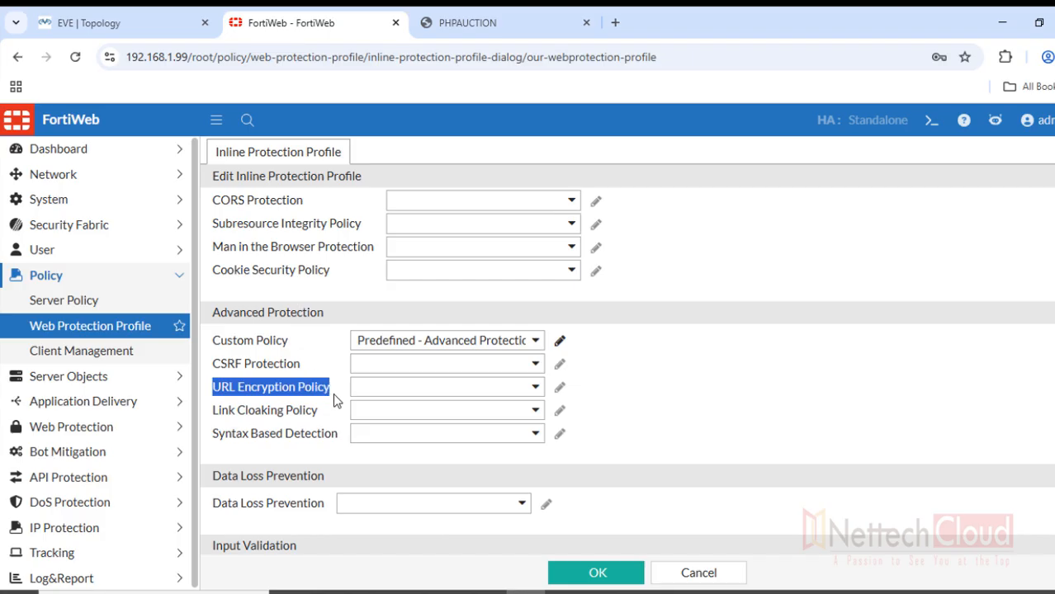
left_click(469, 390)
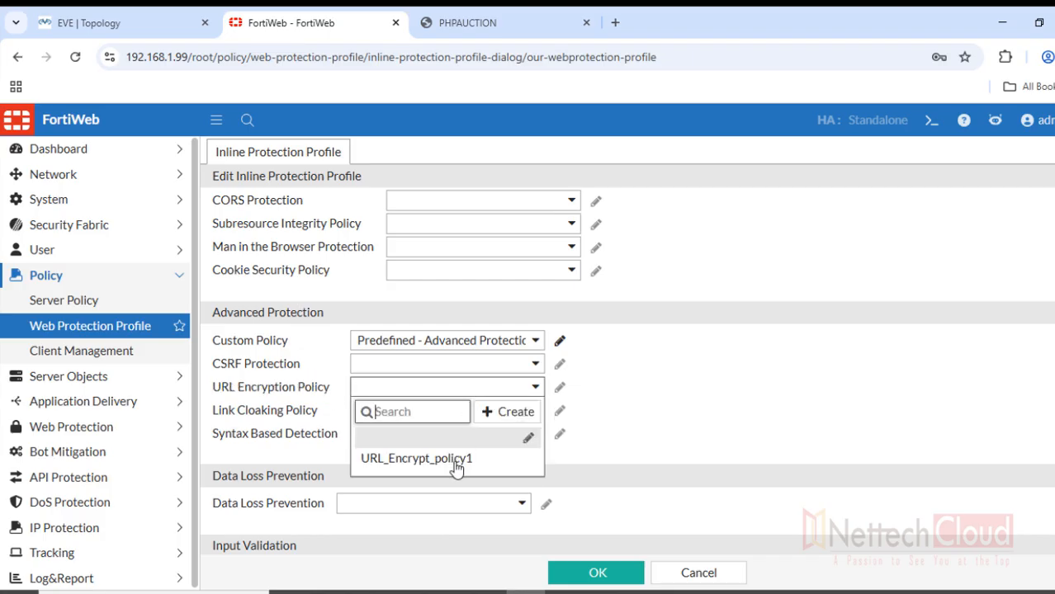
left_click(456, 460)
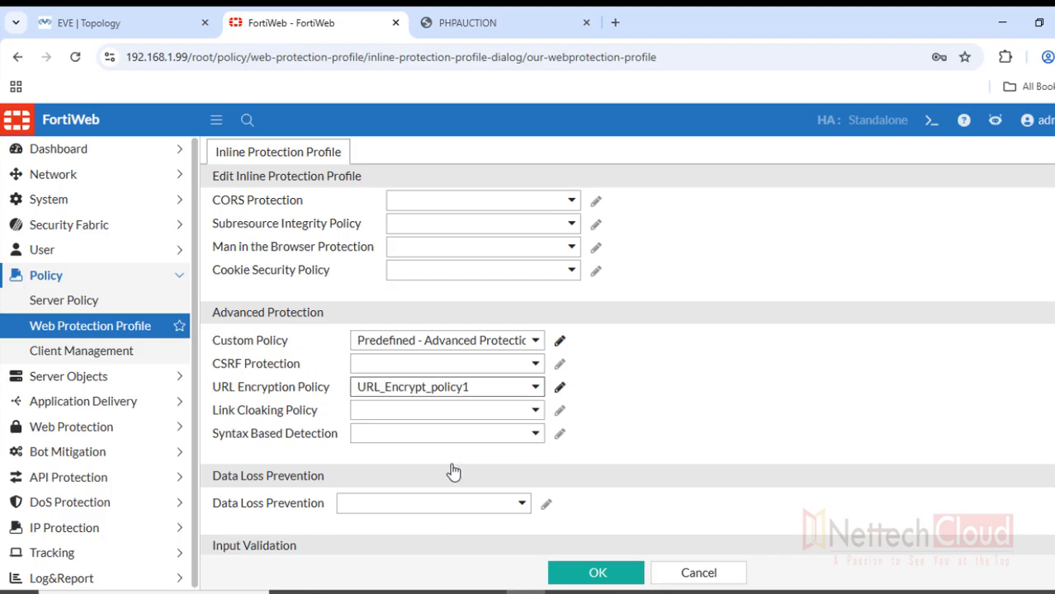
left_click(596, 573)
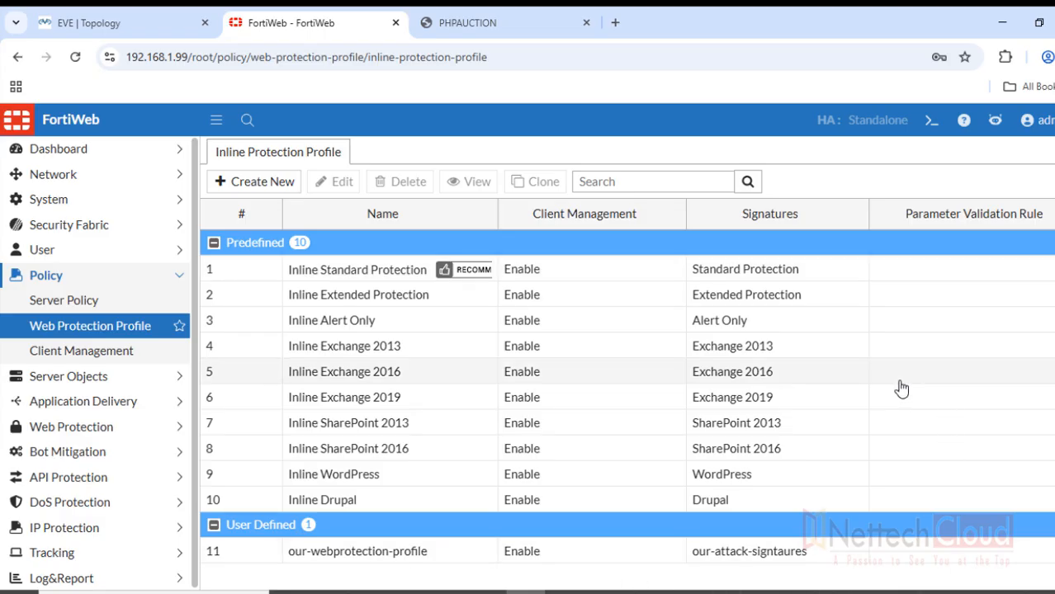
Reload the PHPAuction home page and highlight the still-unencrypted index.php? address
left_click(503, 23)
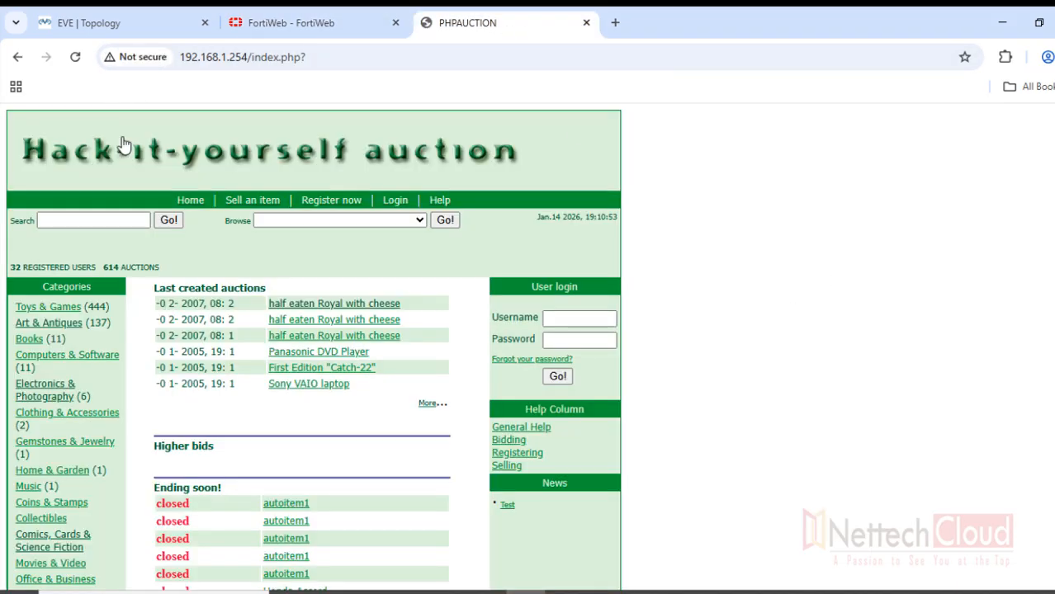
left_click(191, 201)
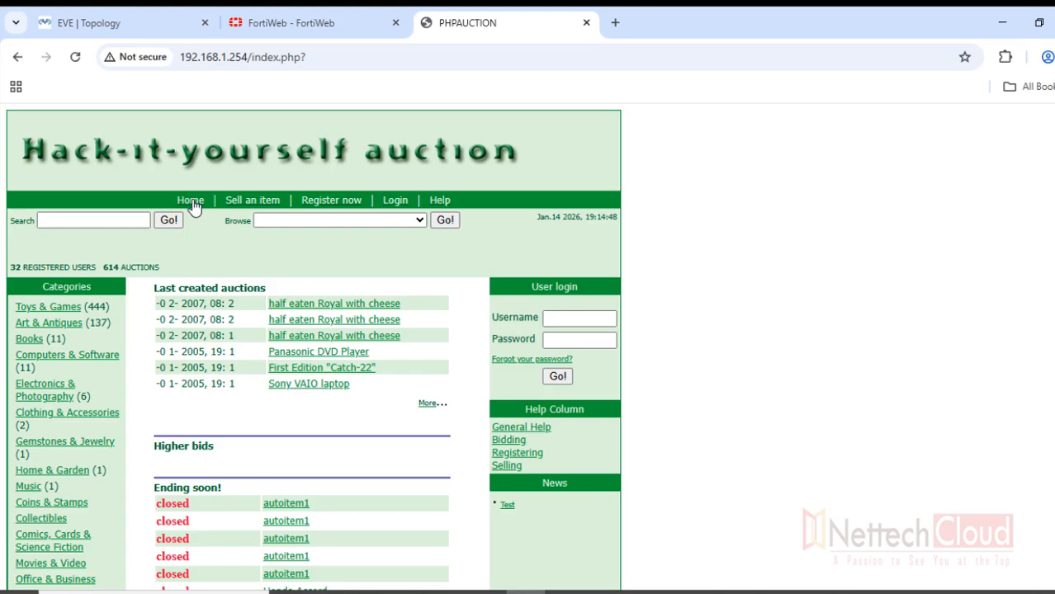
left_click_drag(250, 57, 320, 57)
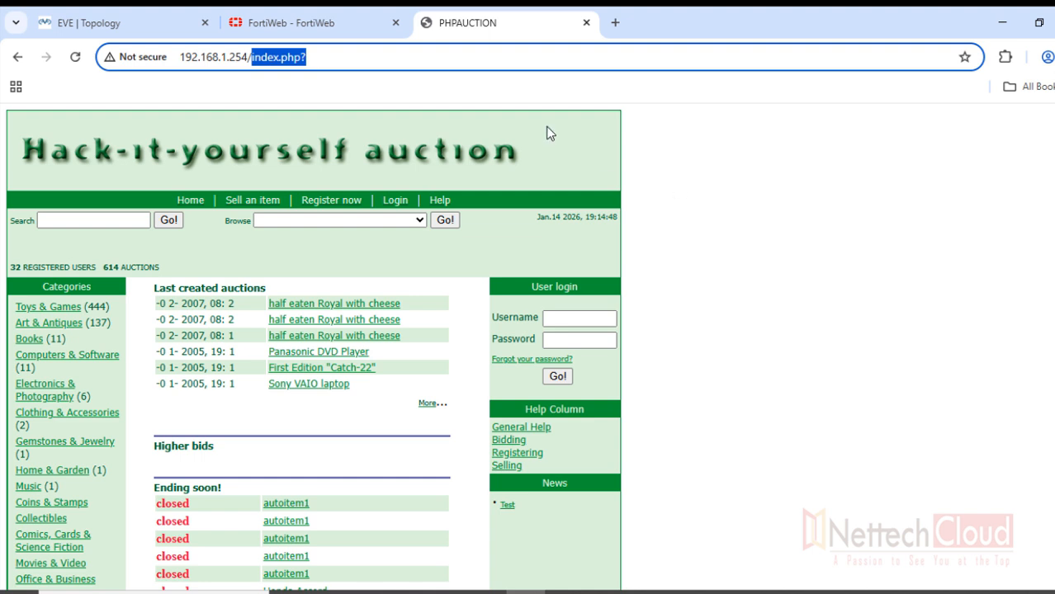
Compare the plain index.php? address with the encrypted URLs of the PHPAuction registration and login pages
left_click(428, 59)
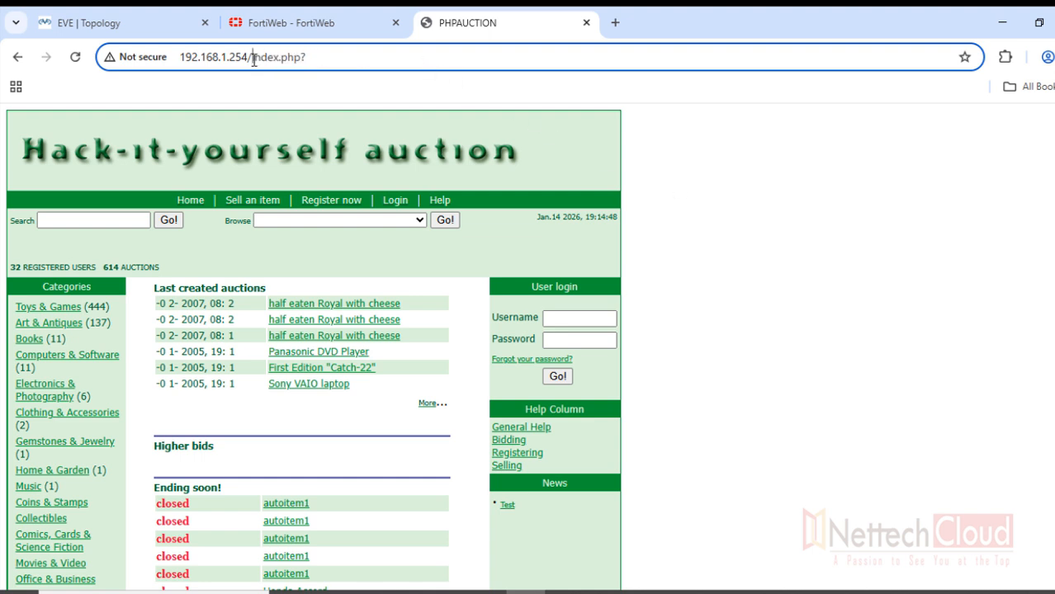
left_click_drag(252, 58, 376, 58)
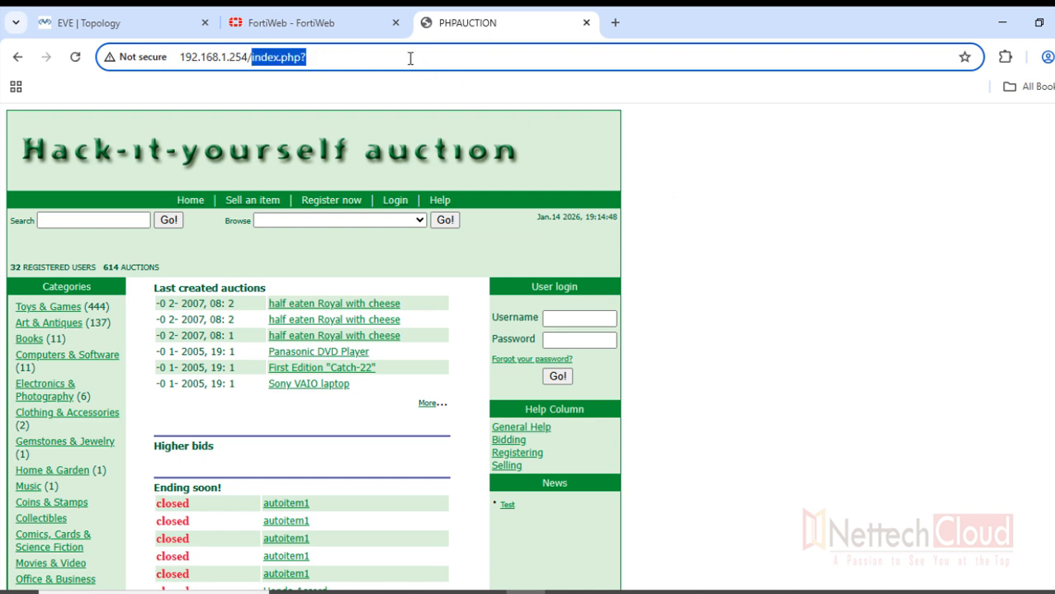
left_click(333, 201)
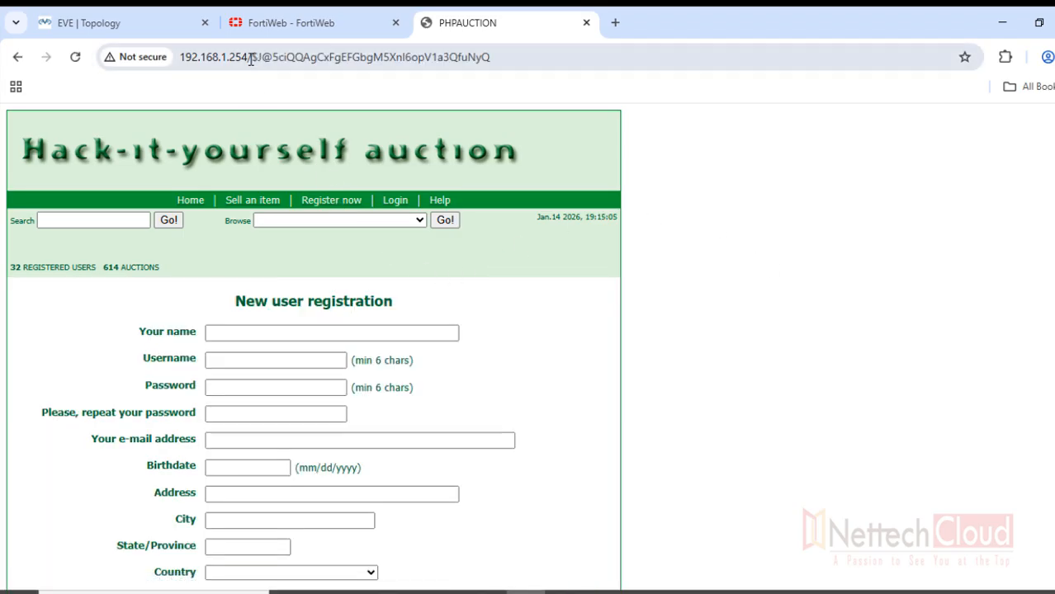
left_click_drag(251, 58, 510, 58)
left_click(394, 203)
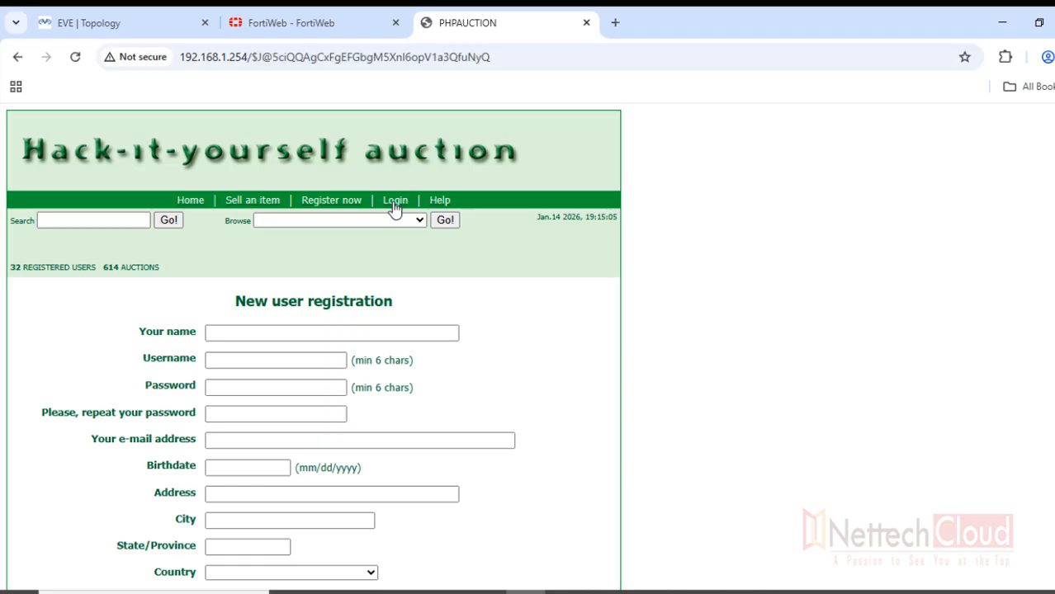
left_click_drag(253, 57, 521, 60)
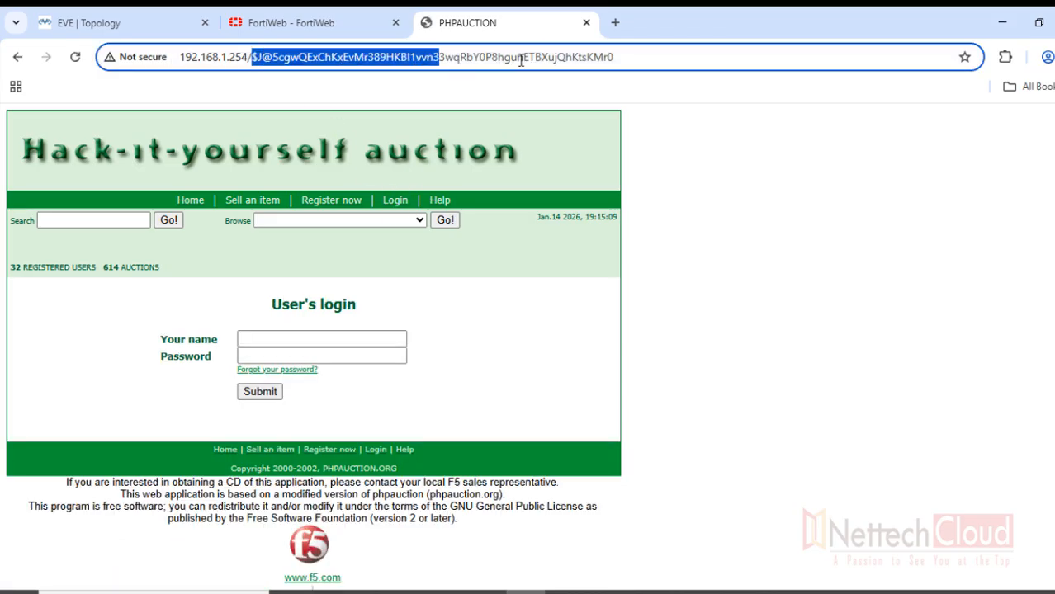
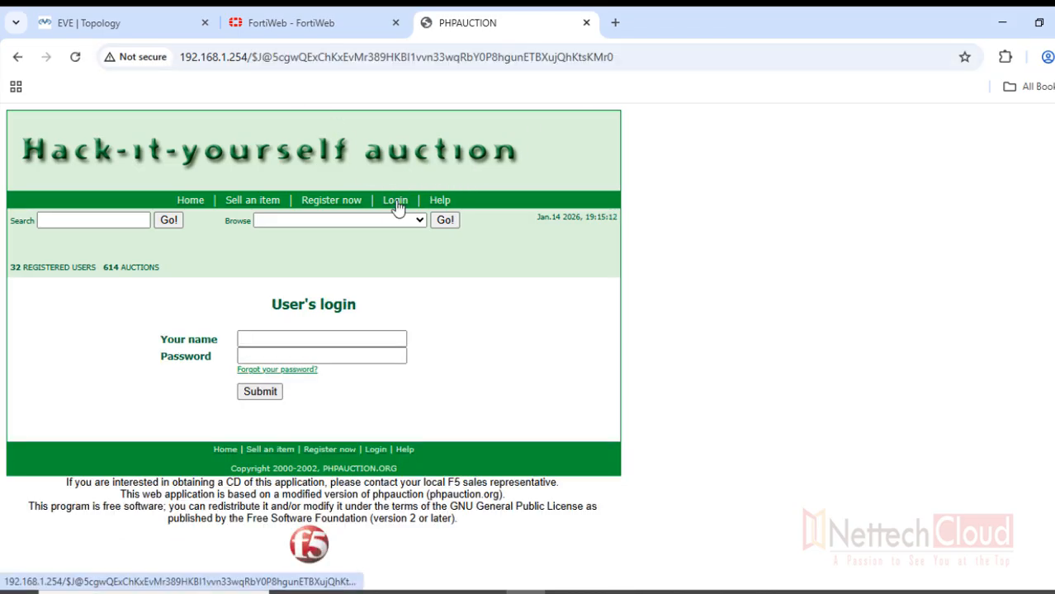
Check that the Help and Sell an item page URLs show encrypted $J@ token paths after 192.168.1.254/
left_click(437, 204)
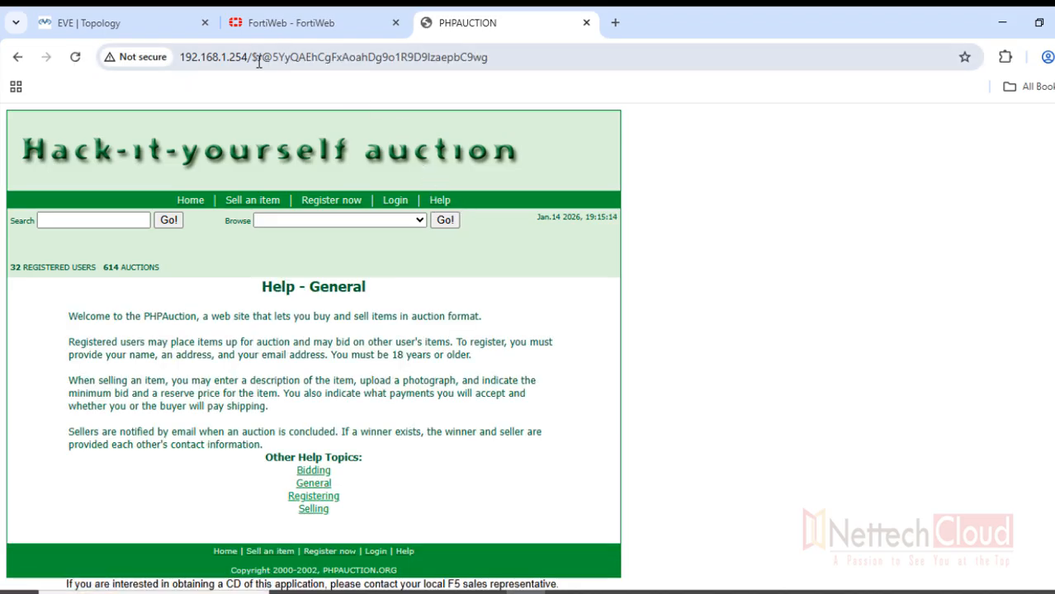
left_click_drag(253, 58, 528, 61)
left_click(249, 201)
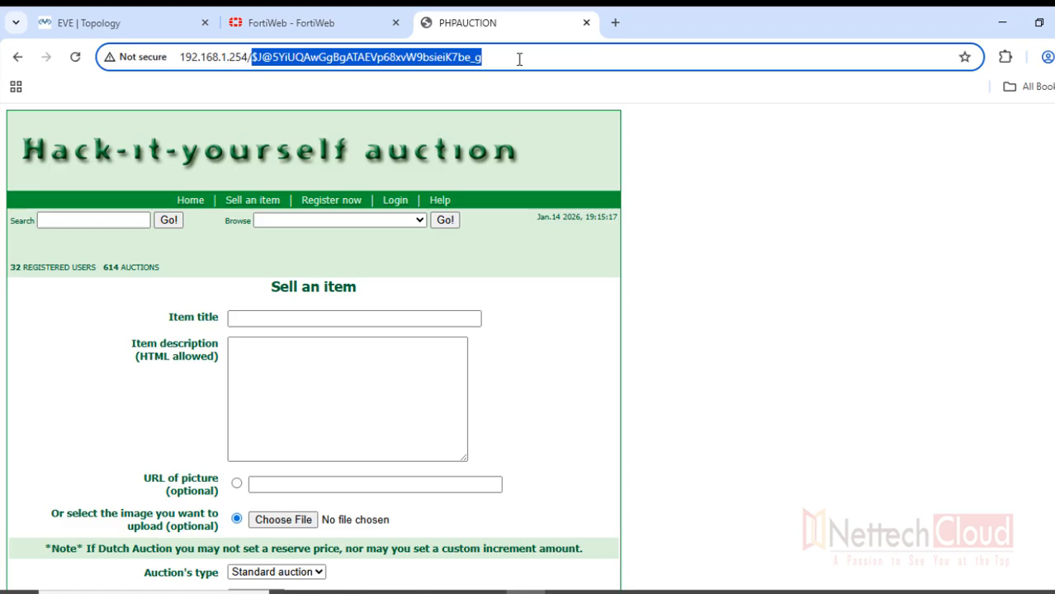
left_click(739, 230)
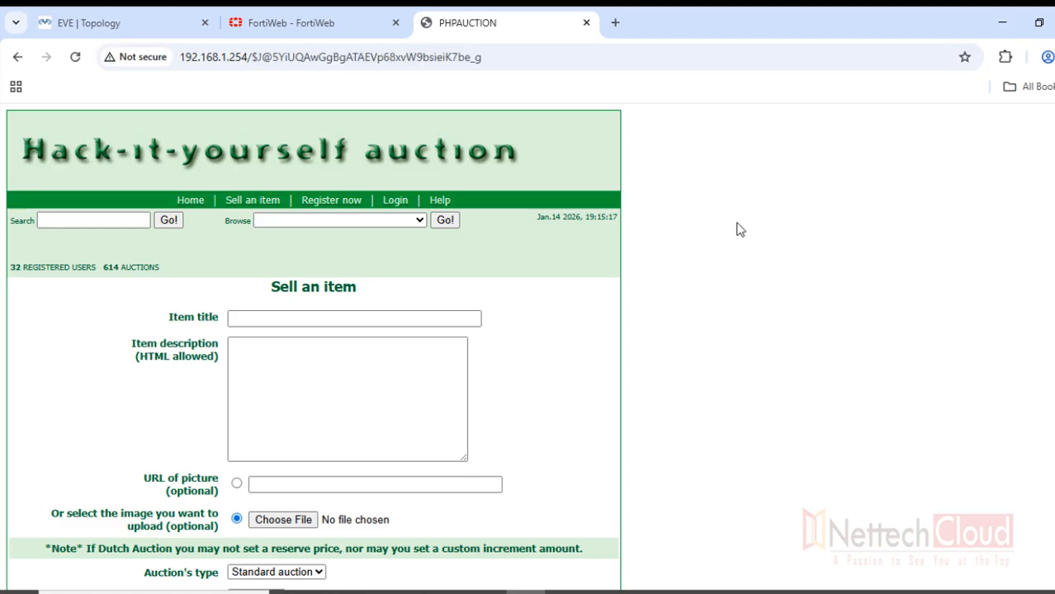